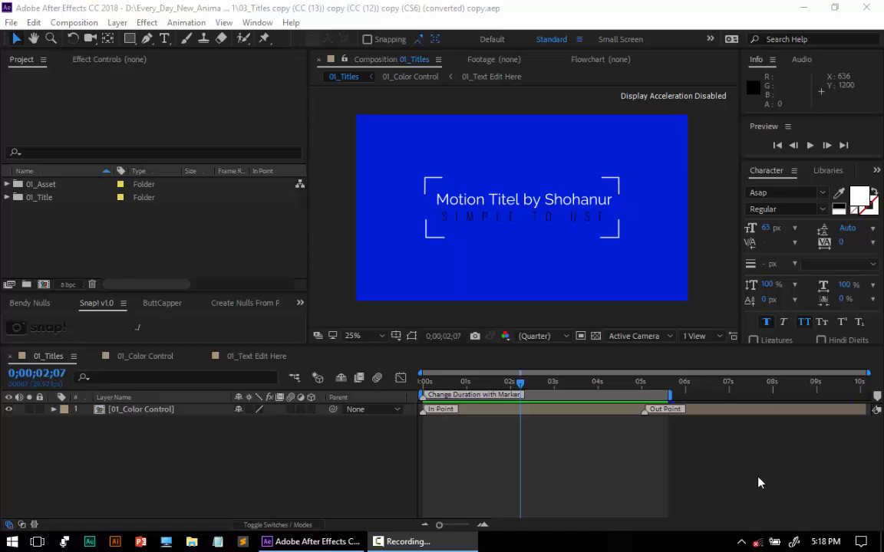
Open the 01_Color Control composition from the 01_Title folder and hide its shy layers
{"action": "left_click", "coordinate": [5, 199]}
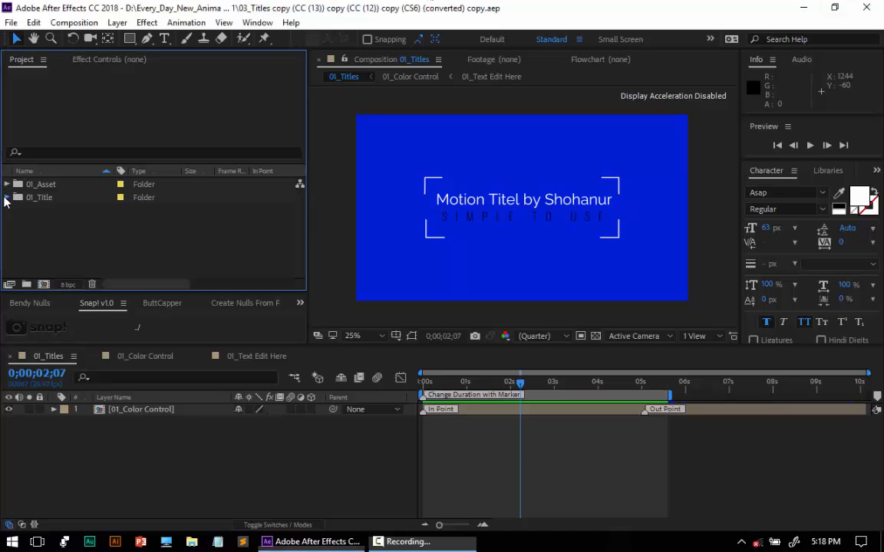
{"action": "left_click", "coordinate": [5, 199]}
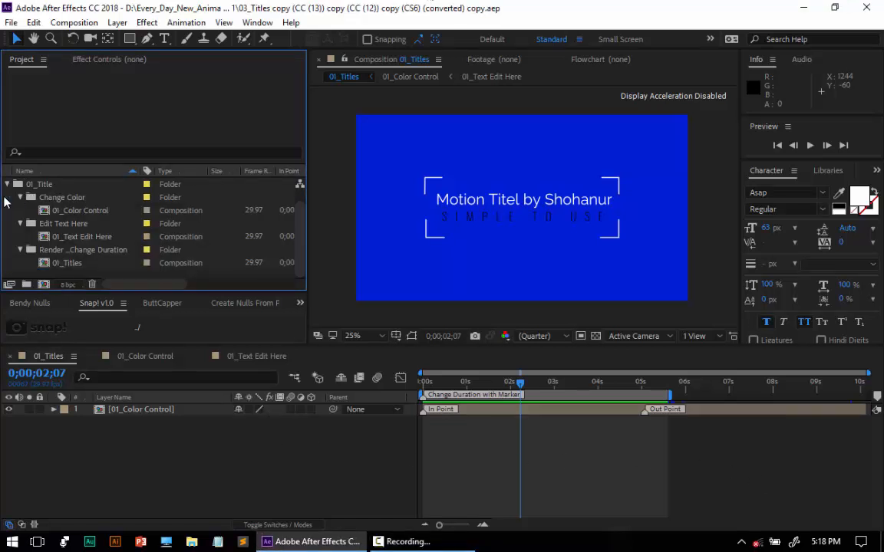
{"action": "double_click", "coordinate": [84, 210]}
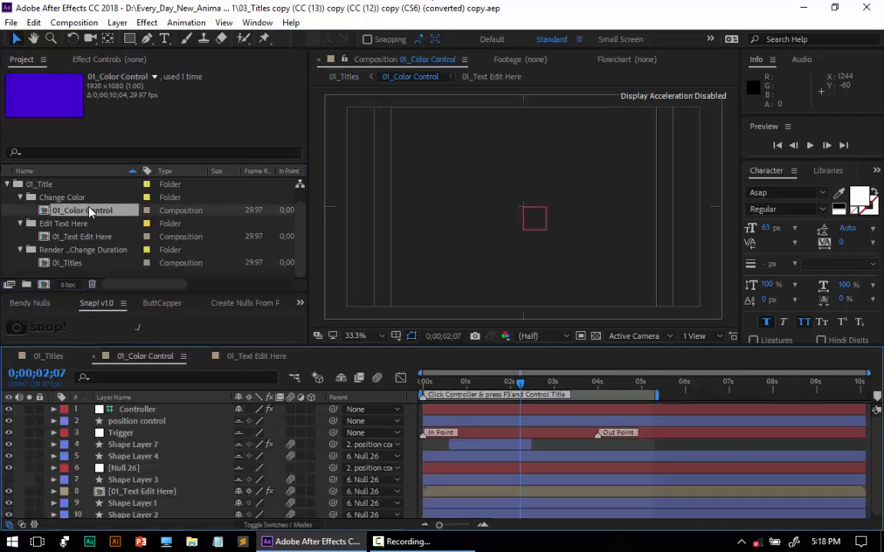
{"action": "left_click", "coordinate": [342, 378]}
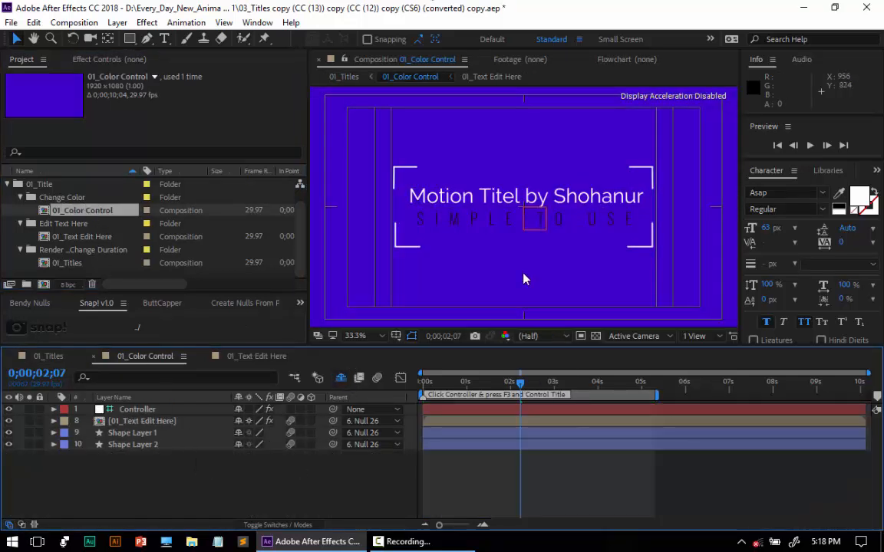
Select the Controller layer and show its effect controls
{"action": "left_click", "coordinate": [135, 422]}
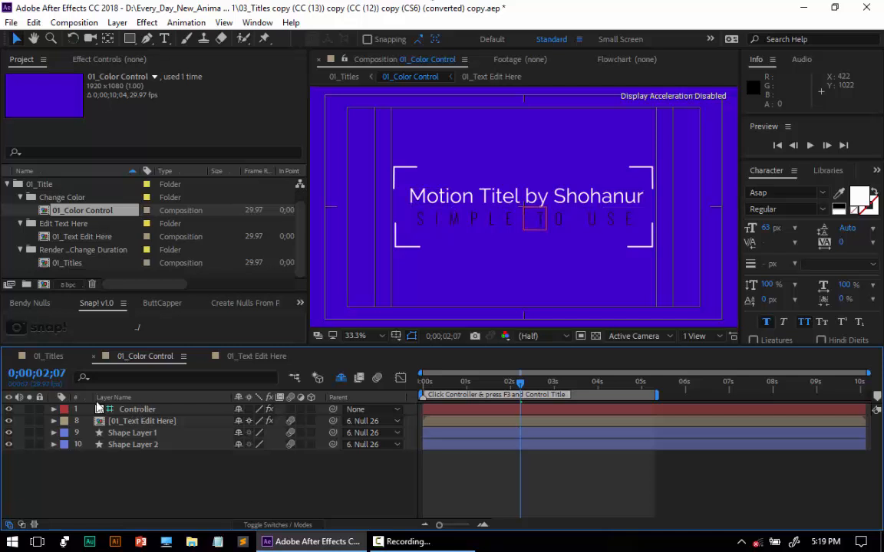
{"action": "left_click", "coordinate": [140, 410]}
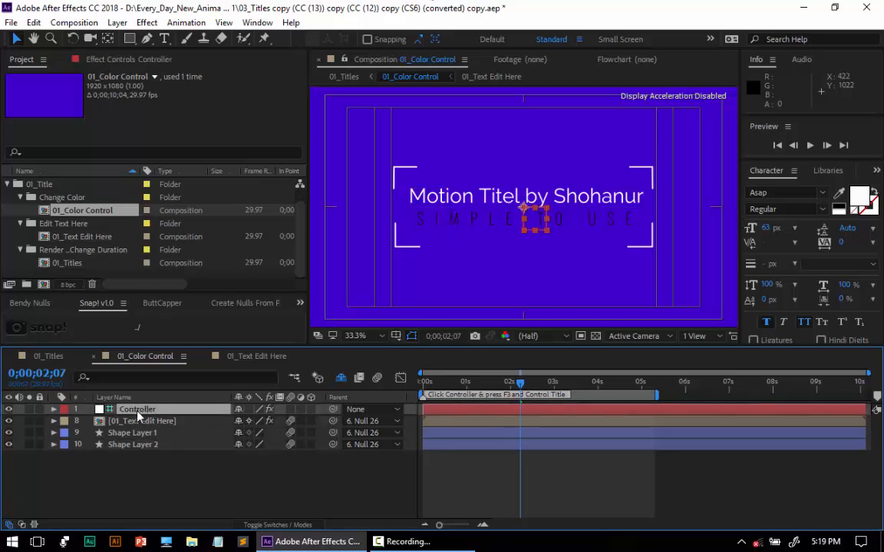
{"action": "key", "text": "F3"}
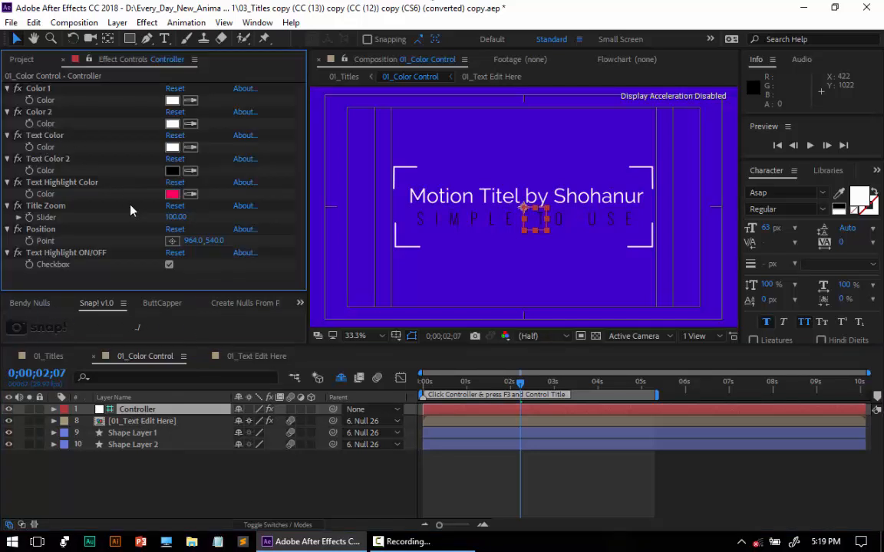
Set the Controller's Color 1 to red EF0D0D and Color 2 to near-black 000C03
{"action": "left_click", "coordinate": [171, 101]}
{"action": "left_click_drag", "start_coordinate": [176, 239], "coordinate": [201, 213]}
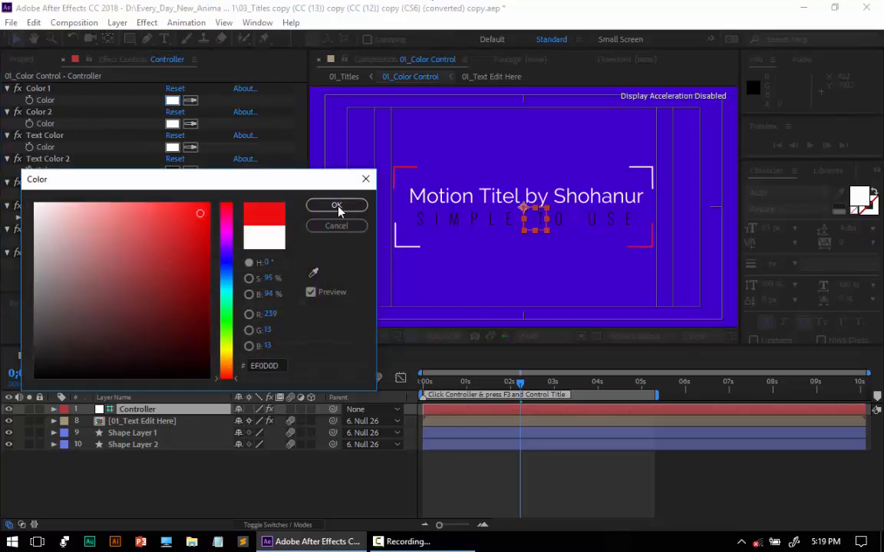
{"action": "left_click", "coordinate": [337, 205]}
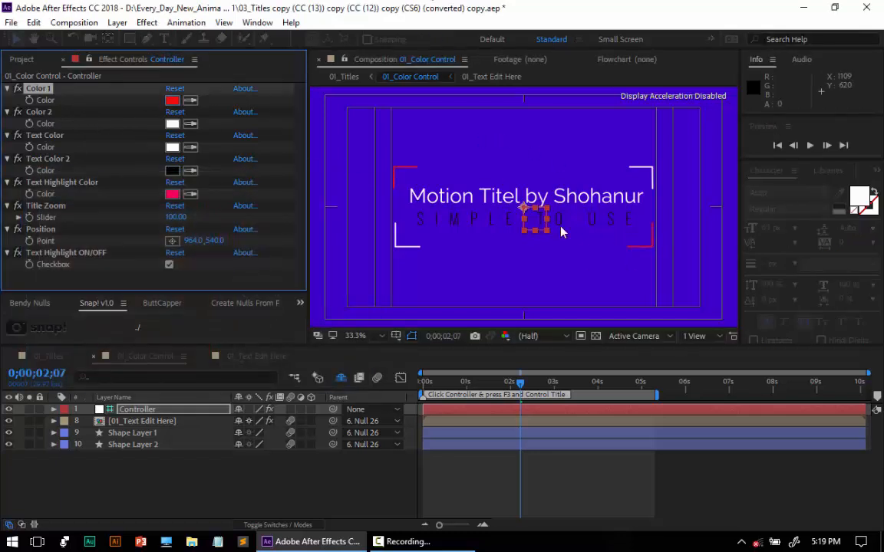
{"action": "left_click", "coordinate": [172, 124]}
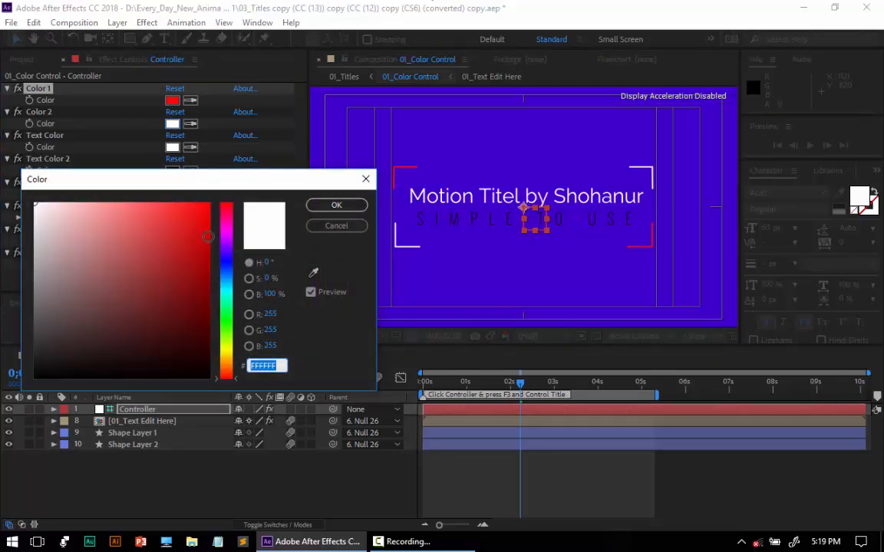
{"action": "left_click", "coordinate": [225, 283]}
{"action": "left_click", "coordinate": [227, 311]}
{"action": "mouse_move", "coordinate": [98, 204]}
{"action": "left_mouse_down"}
{"action": "mouse_move", "coordinate": [108, 229]}
{"action": "mouse_move", "coordinate": [85, 211]}
{"action": "mouse_move", "coordinate": [45, 343]}
{"action": "mouse_move", "coordinate": [211, 365]}
{"action": "left_mouse_up"}
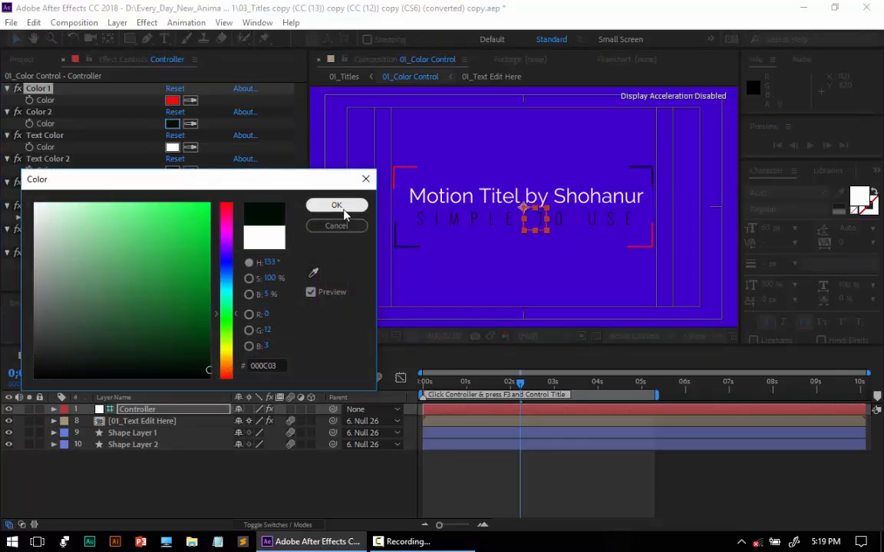
{"action": "left_click", "coordinate": [336, 204]}
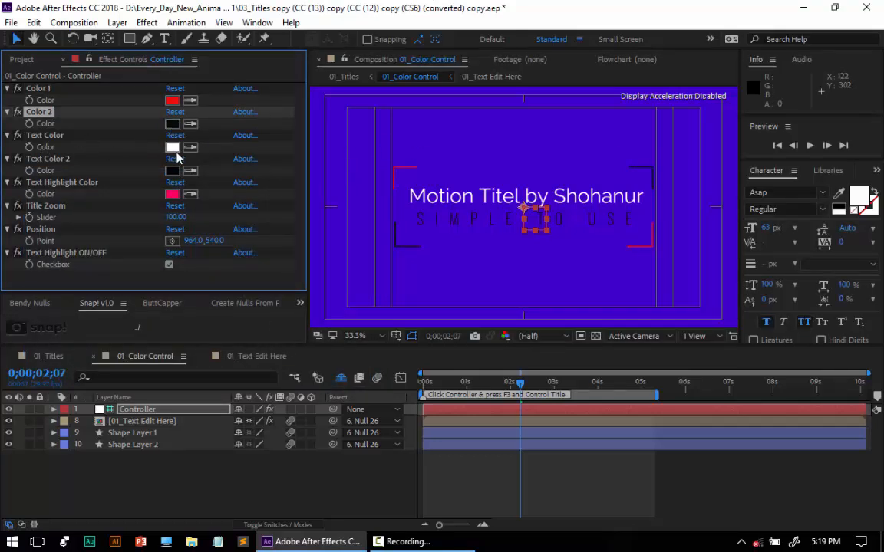
{"action": "left_click", "coordinate": [176, 148]}
{"action": "left_click", "coordinate": [185, 205]}
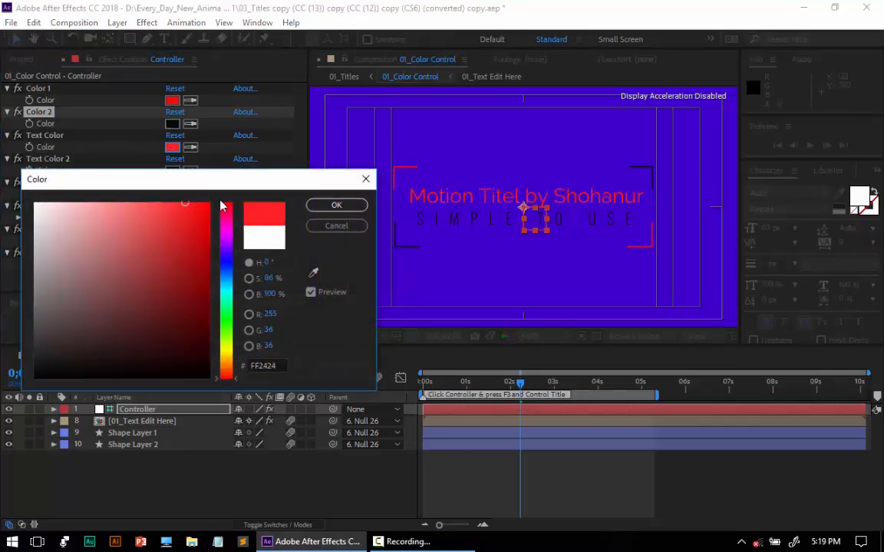
{"action": "left_click", "coordinate": [349, 228]}
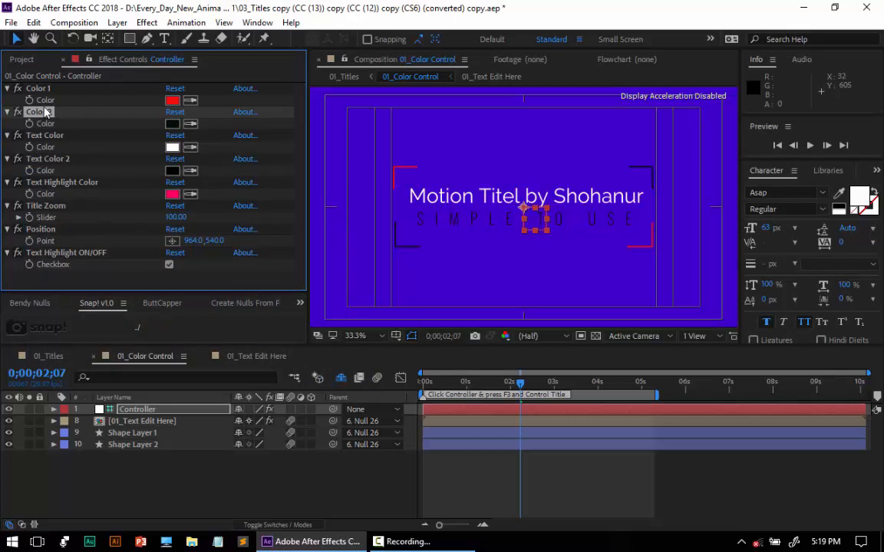
Undo the Color 2 and Color 1 changes on the Controller and preview the title animation
{"action": "left_click", "coordinate": [45, 282]}
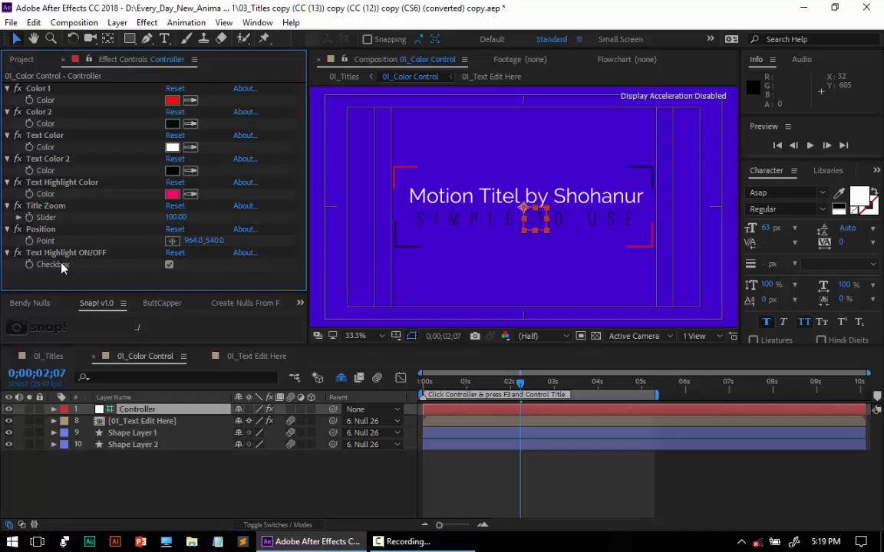
{"action": "key", "text": "ctrl+z"}
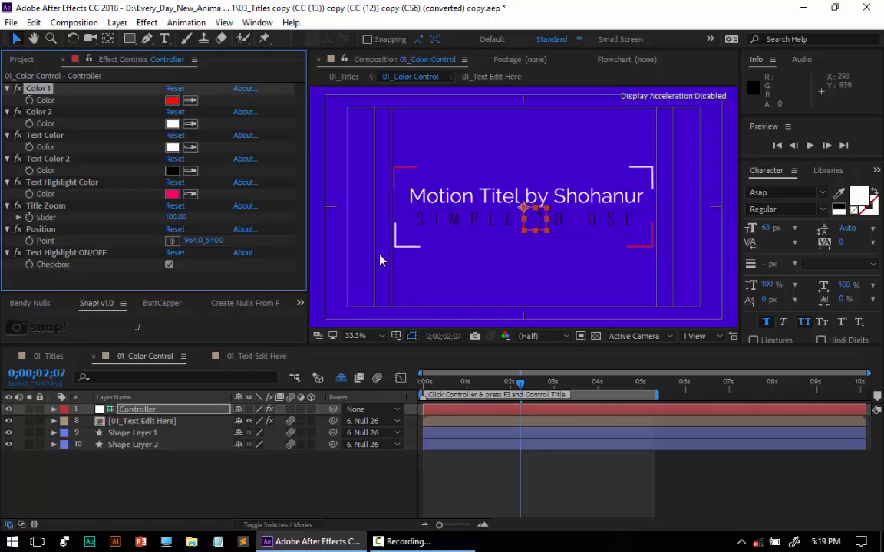
{"action": "left_click_drag", "start_coordinate": [431, 383], "coordinate": [453, 384]}
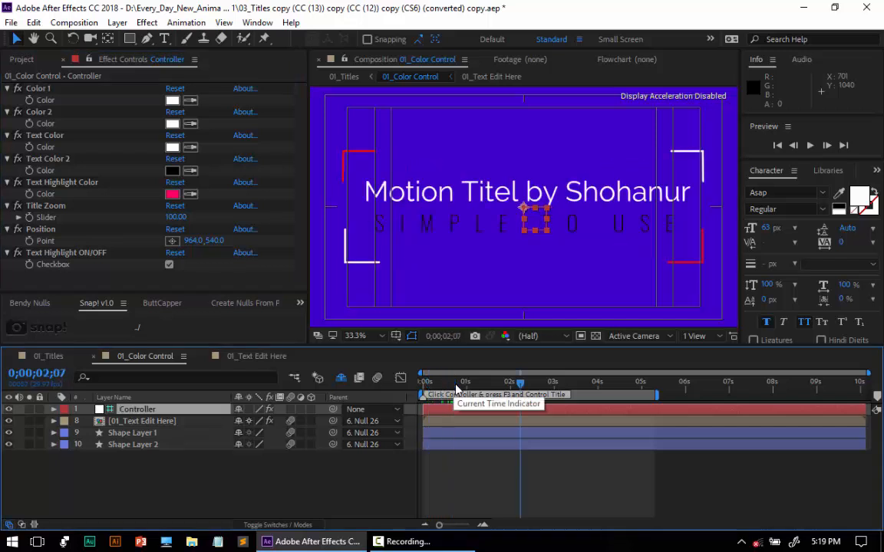
{"action": "key", "text": "space"}
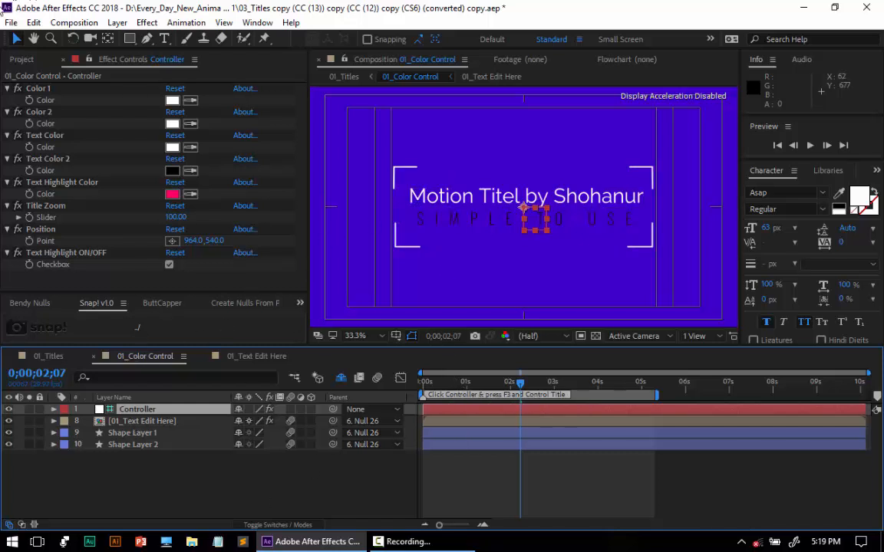
In the 01_Text Edit Here composition, add a solid with the default settings and place it beneath both text layers
{"action": "left_click", "coordinate": [15, 60]}
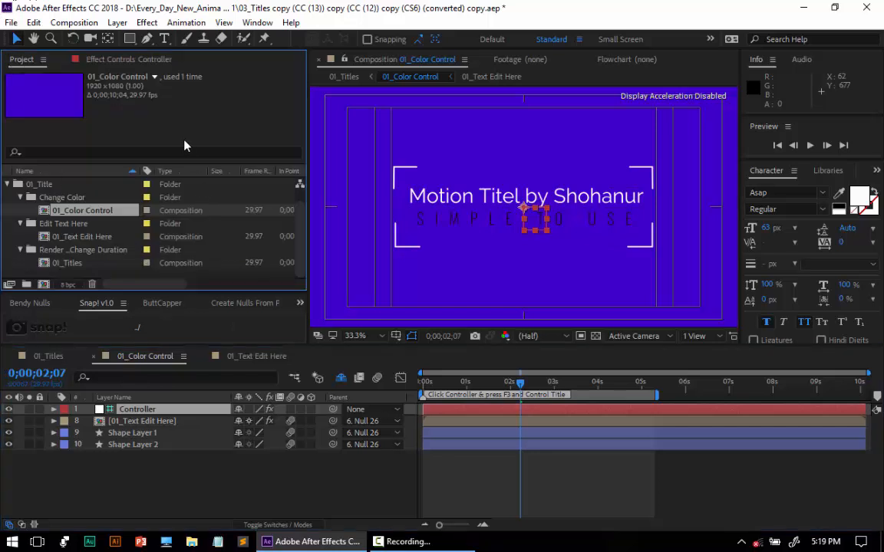
{"action": "double_click", "coordinate": [80, 238]}
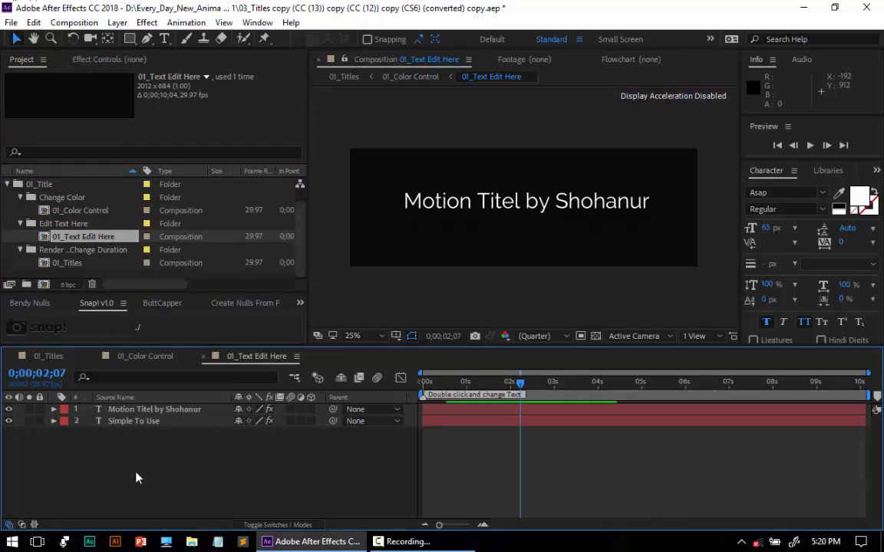
{"action": "key", "text": "ctrl+y"}
{"action": "key", "text": "Return"}
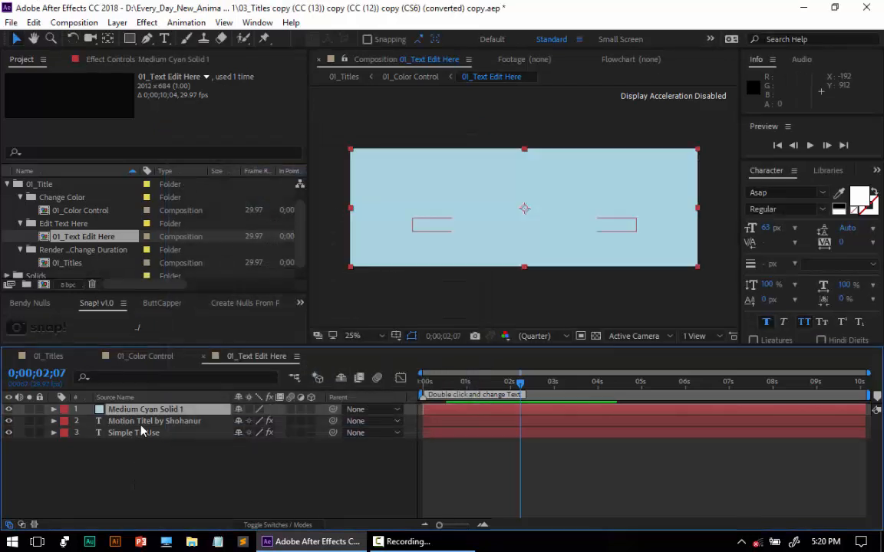
{"action": "left_click_drag", "start_coordinate": [145, 411], "coordinate": [148, 448]}
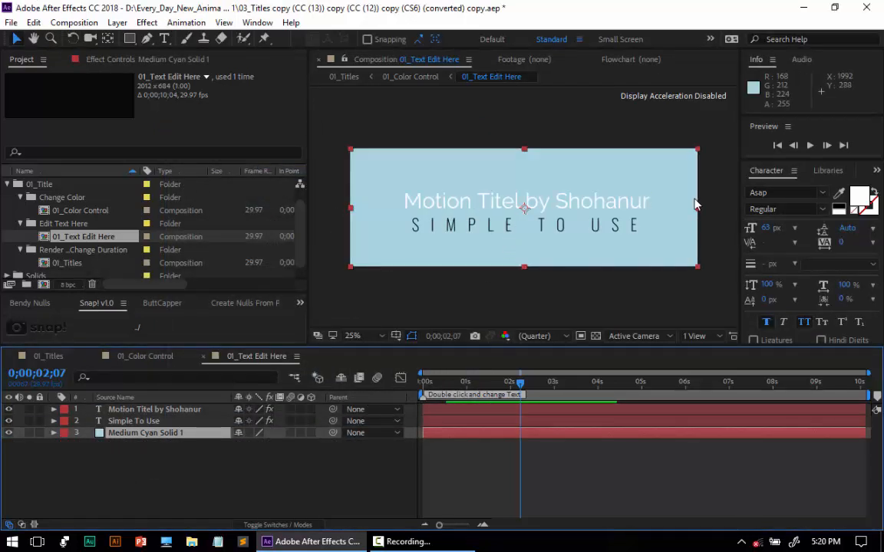
Open the main title text layer for editing and dismiss the pop-up window
{"action": "left_click", "coordinate": [148, 409]}
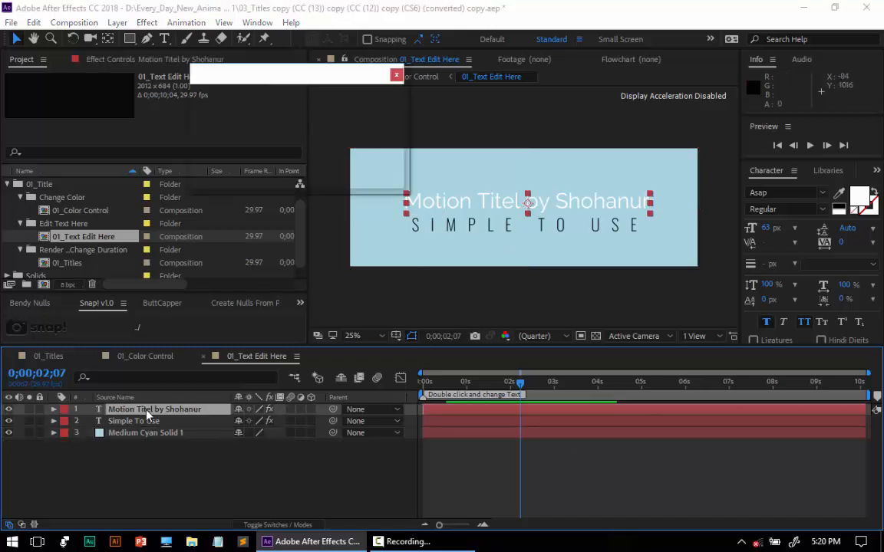
{"action": "double_click", "coordinate": [149, 410]}
{"action": "left_click", "coordinate": [396, 75]}
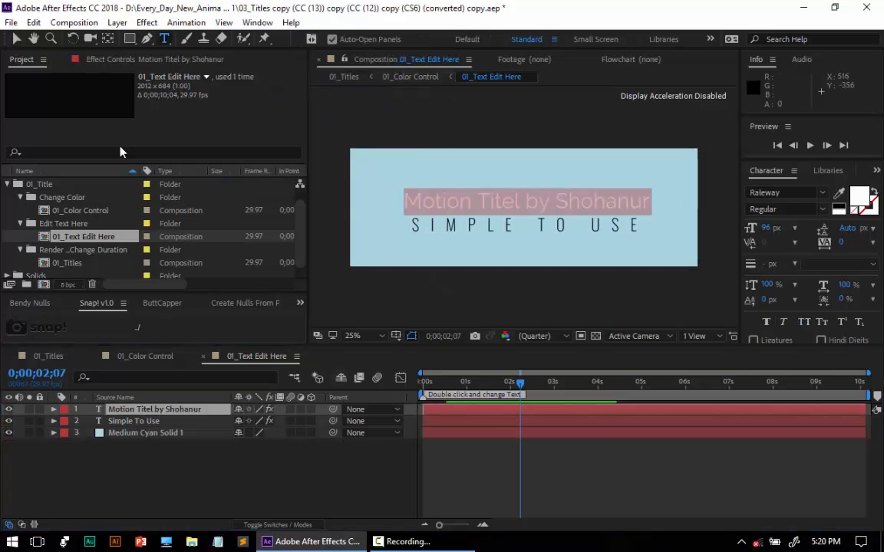
Open the 01_Titles composition and try its In Point marker at about 1.5 seconds
{"action": "scroll", "coordinate": [85, 196], "scroll_direction": "down", "scroll_amount": 1}
{"action": "double_click", "coordinate": [66, 250]}
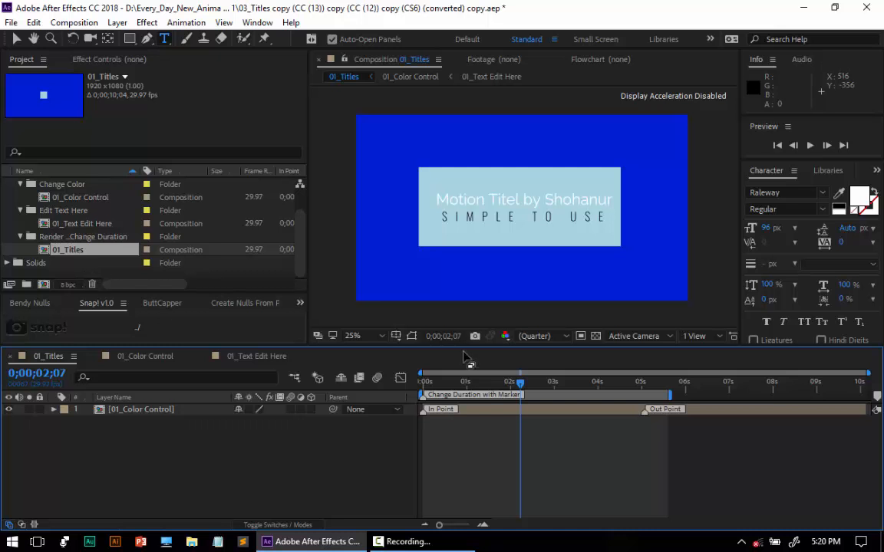
{"action": "left_click_drag", "start_coordinate": [423, 411], "coordinate": [486, 412]}
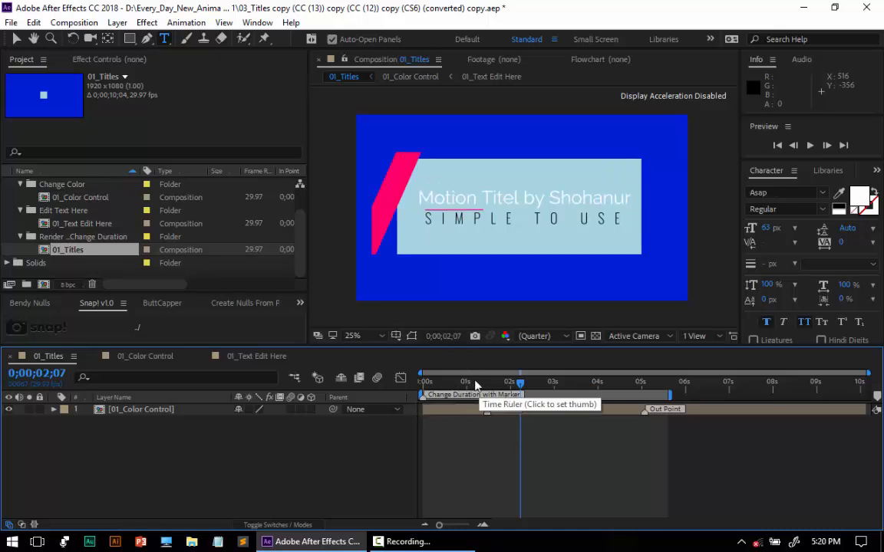
{"action": "left_click", "coordinate": [475, 384]}
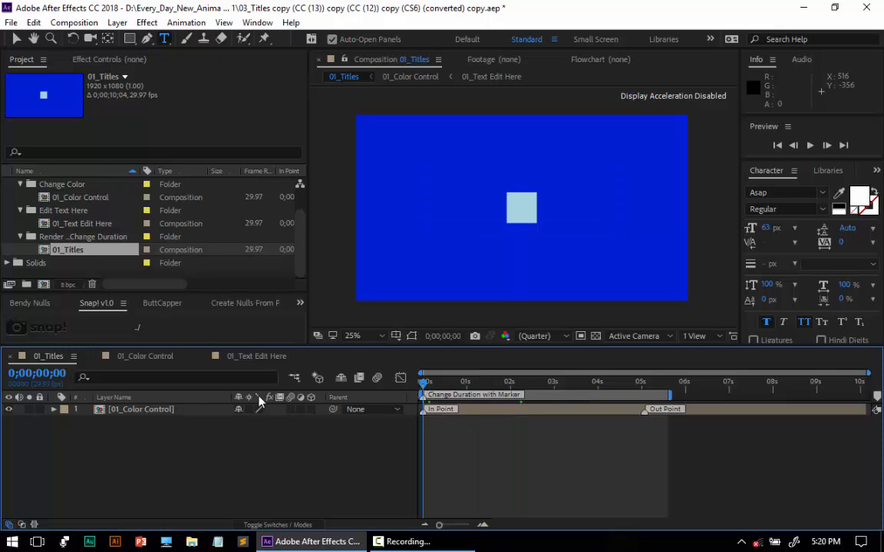
Hide the solid in the 01_Text Edit Here composition and preview the animation in 01_Titles
{"action": "left_click", "coordinate": [271, 357]}
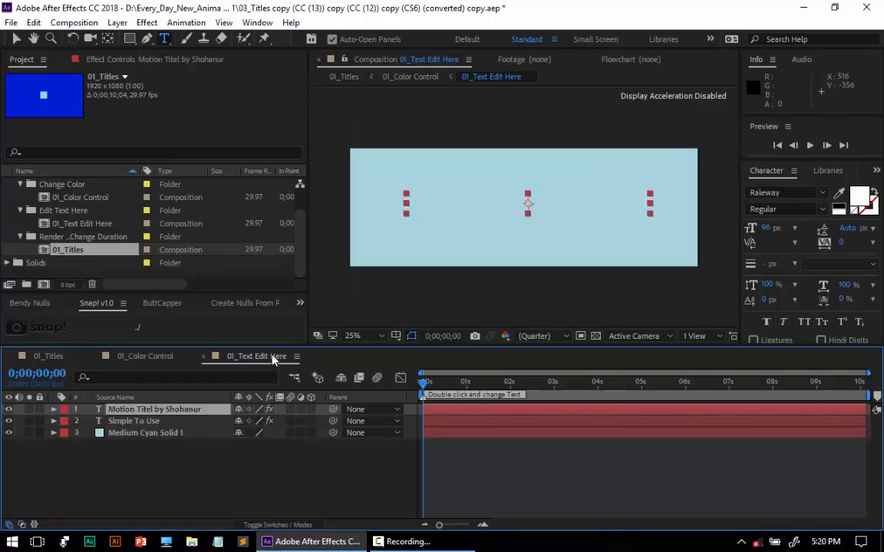
{"action": "left_click", "coordinate": [8, 433]}
{"action": "left_click", "coordinate": [48, 356]}
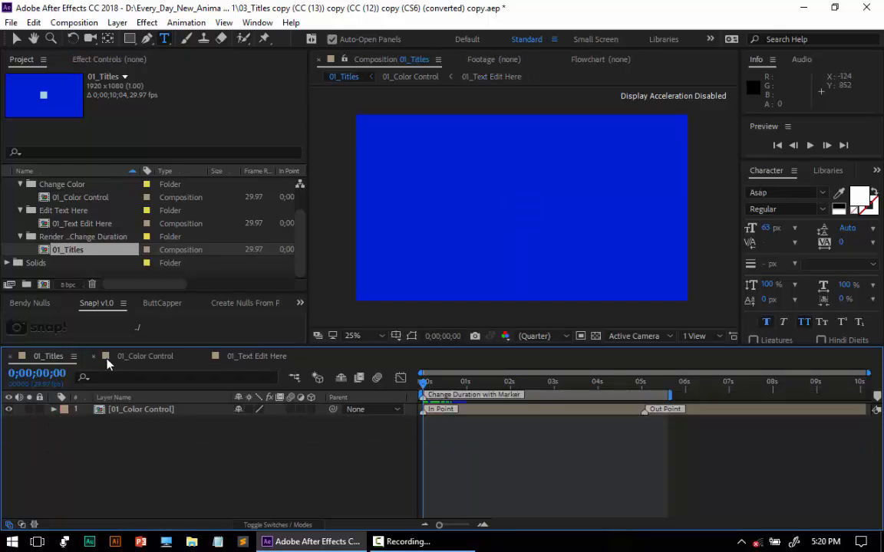
{"action": "key", "text": "space"}
{"action": "key", "text": "space"}
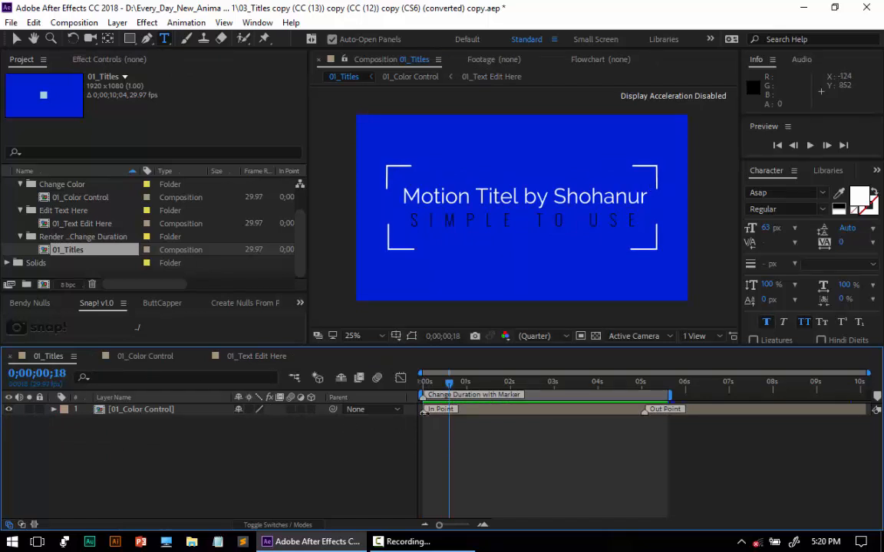
Move the In Point marker in 01_Titles to about 1 second, preview it and return to the start
{"action": "left_click_drag", "start_coordinate": [423, 411], "coordinate": [463, 409]}
{"action": "key", "text": "space"}
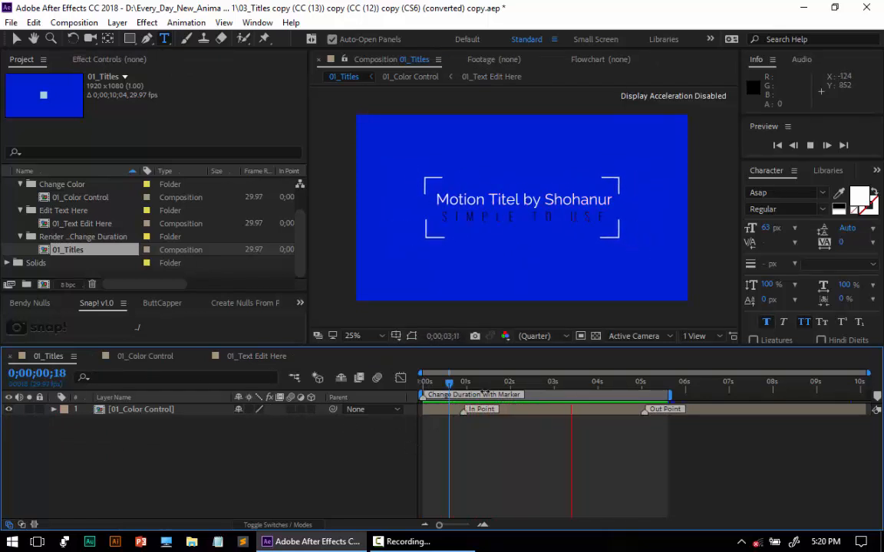
{"action": "left_click", "coordinate": [453, 382]}
{"action": "left_click_drag", "start_coordinate": [453, 383], "coordinate": [395, 396]}
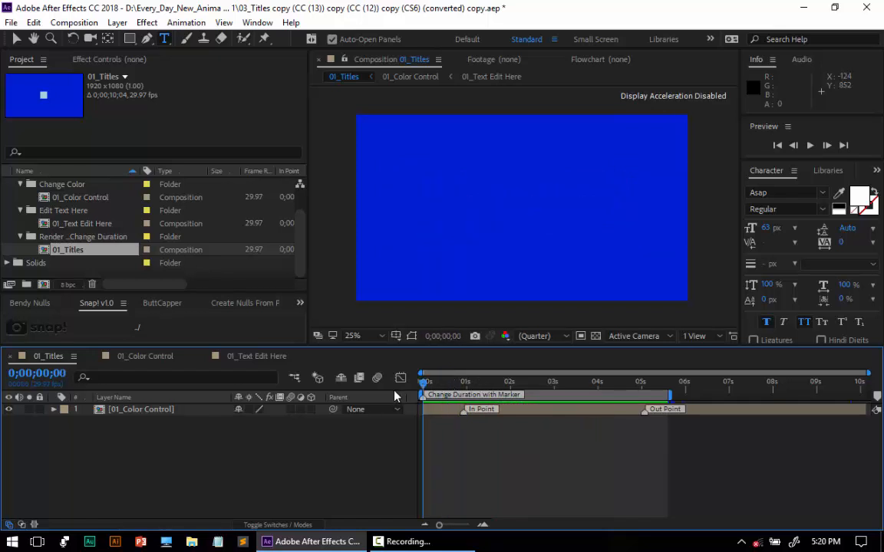
Move the In Point marker to about 2 seconds and extend the work area's end to about 6.6 seconds
{"action": "left_click_drag", "start_coordinate": [467, 415], "coordinate": [424, 418]}
{"action": "key", "text": "space"}
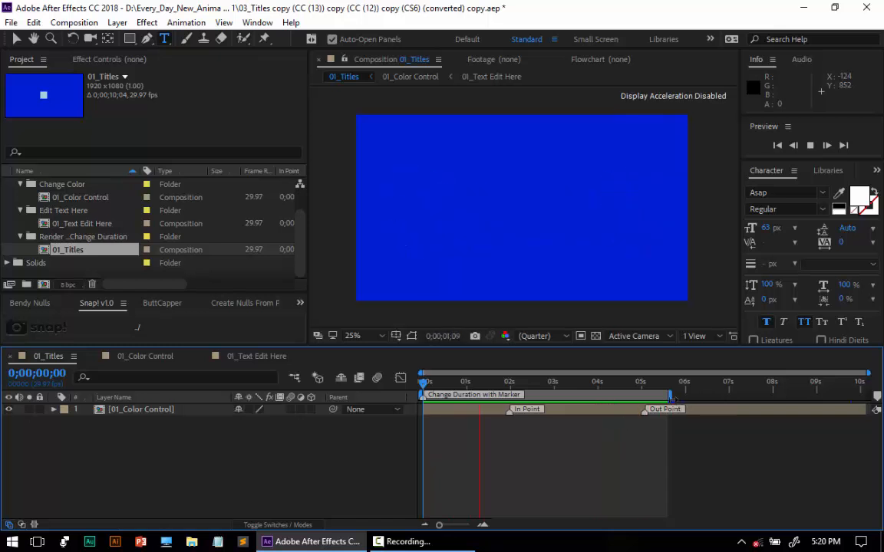
{"action": "key", "text": "space"}
{"action": "left_click_drag", "start_coordinate": [671, 396], "coordinate": [718, 396]}
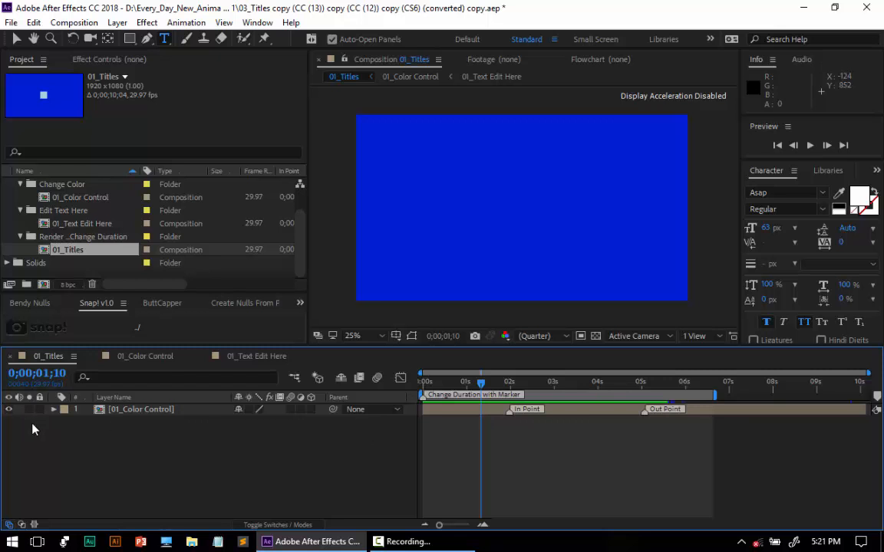
Open the nested 01_Color Control composition at its first frame and reveal its hidden shy layers
{"action": "left_click", "coordinate": [141, 415]}
{"action": "double_click", "coordinate": [141, 410]}
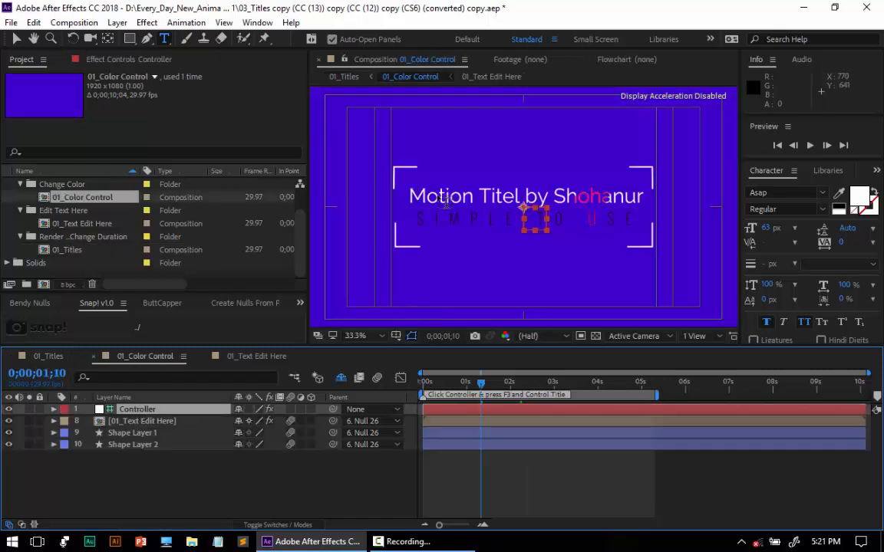
{"action": "key", "text": "v"}
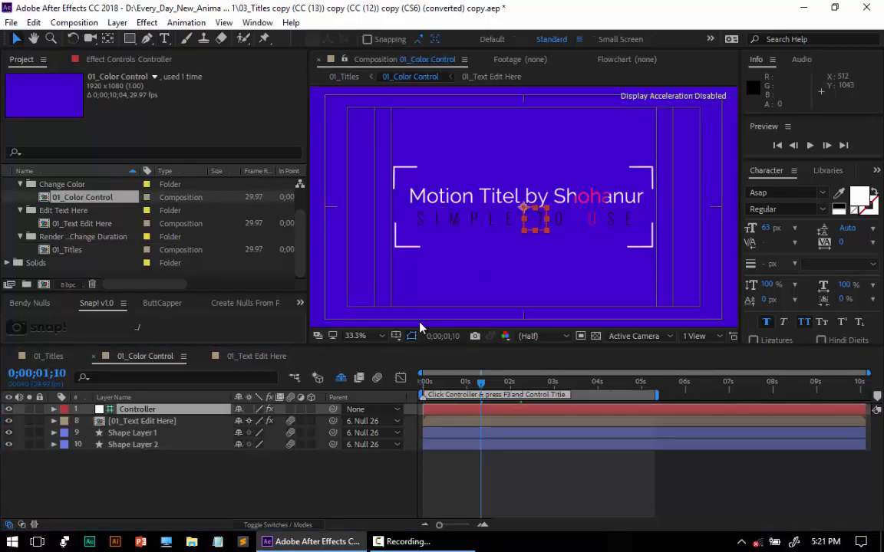
{"action": "left_click_drag", "start_coordinate": [427, 384], "coordinate": [343, 403]}
{"action": "left_click", "coordinate": [341, 378]}
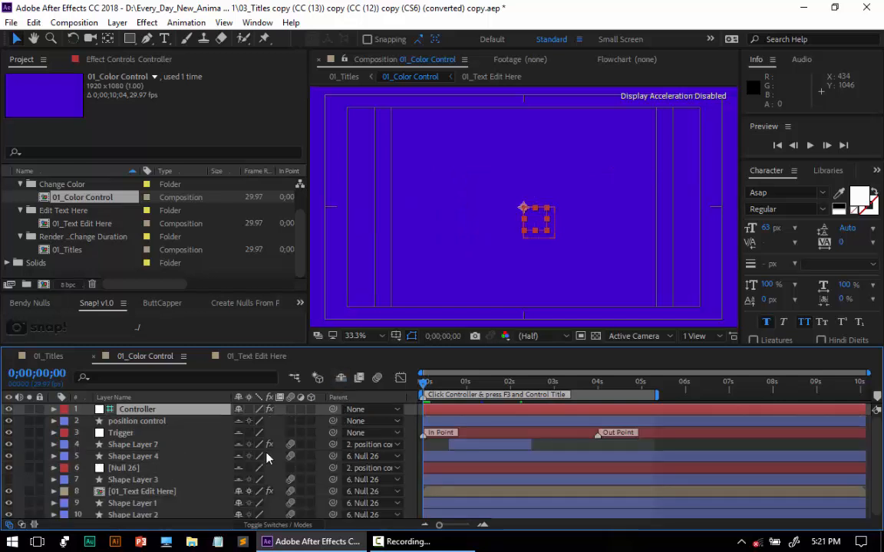
Reveal Shape Layer 1's keyframed properties and inspect its Scale and Opacity keyframes
{"action": "left_click", "coordinate": [140, 507]}
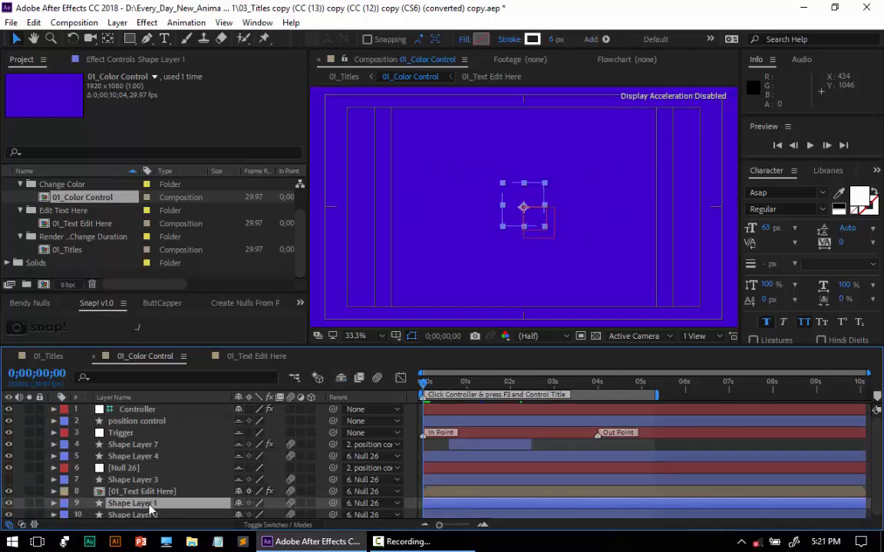
{"action": "key", "text": "u"}
{"action": "scroll", "coordinate": [162, 490], "scroll_direction": "down", "scroll_amount": 2}
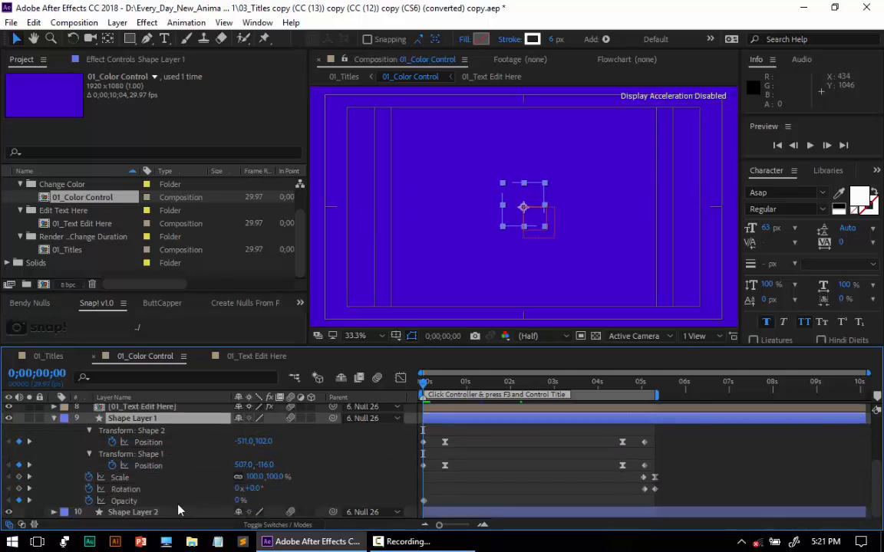
{"action": "left_click", "coordinate": [120, 477]}
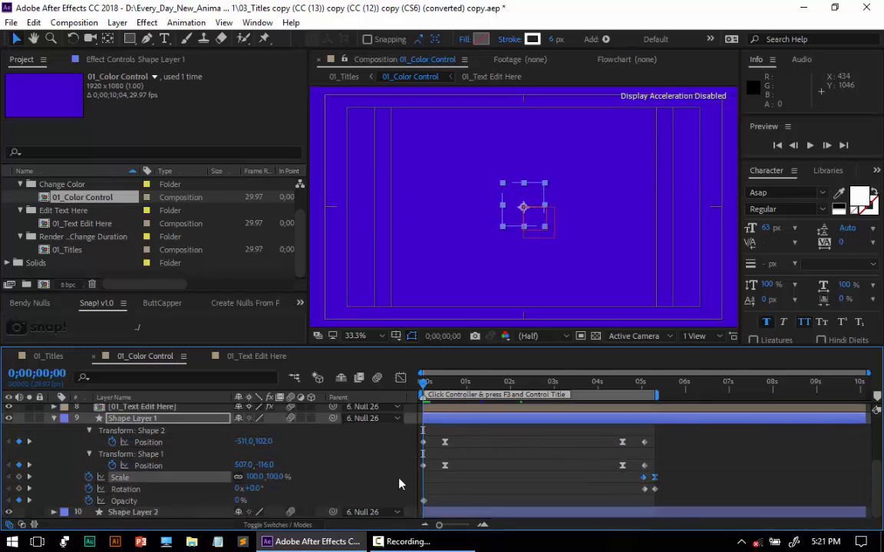
{"action": "left_click", "coordinate": [140, 501]}
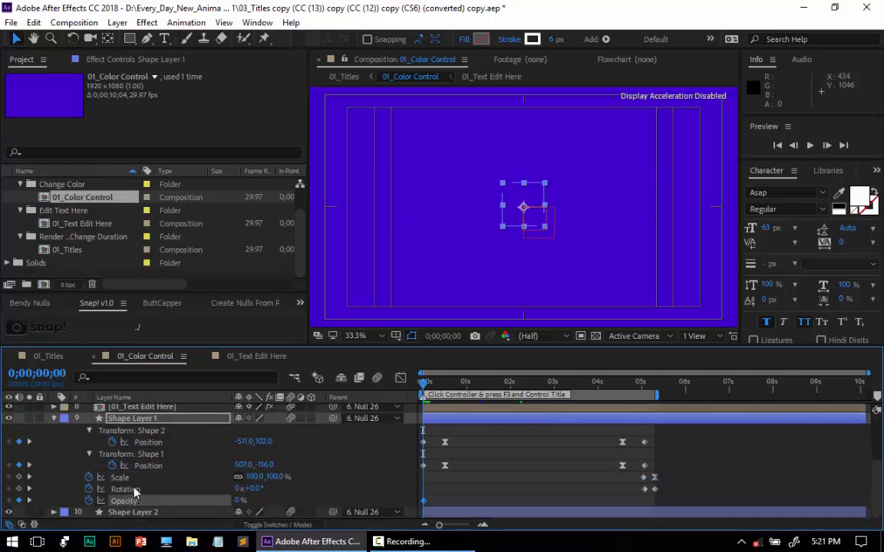
{"action": "scroll", "coordinate": [195, 424], "scroll_direction": "up", "scroll_amount": 2}
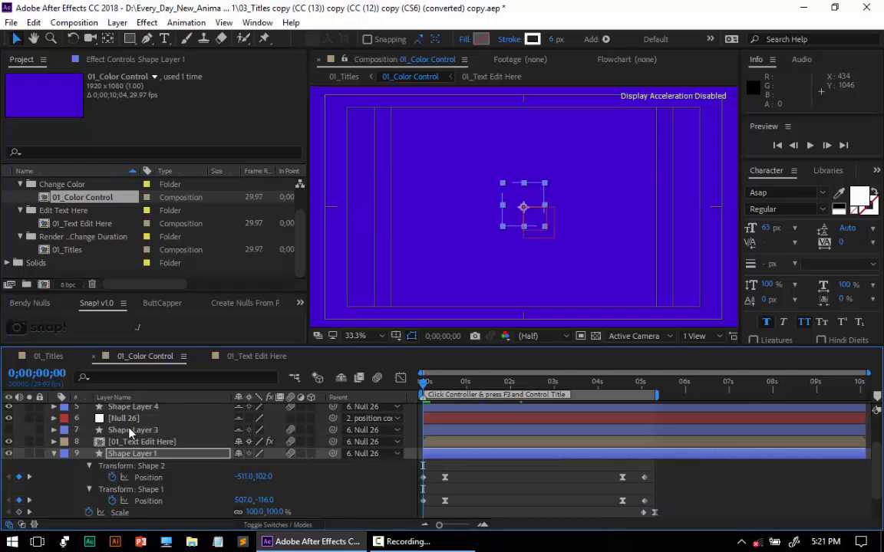
Reveal the Scale keyframes of Null 26 and scrub the animation from the start to about 4;13
{"action": "left_click", "coordinate": [192, 418]}
{"action": "key", "text": "s"}
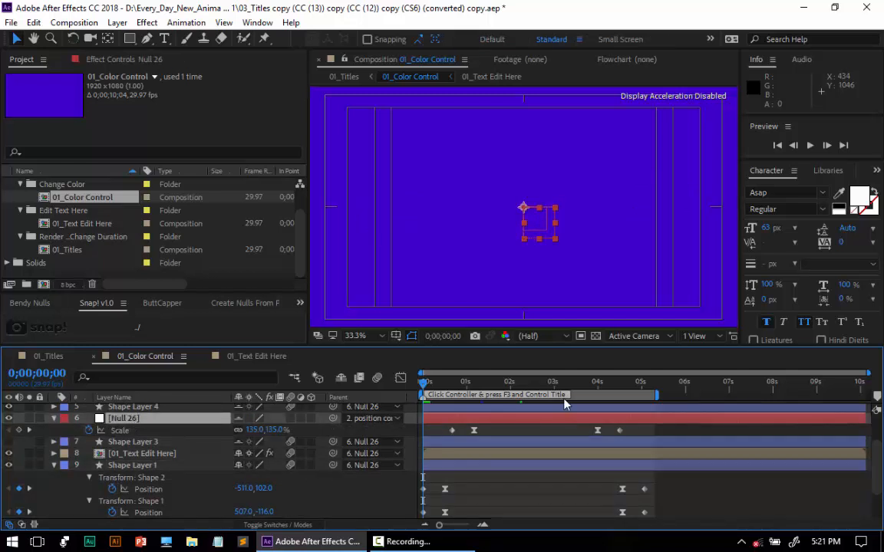
{"action": "scroll", "coordinate": [119, 420], "scroll_direction": "up", "scroll_amount": 2}
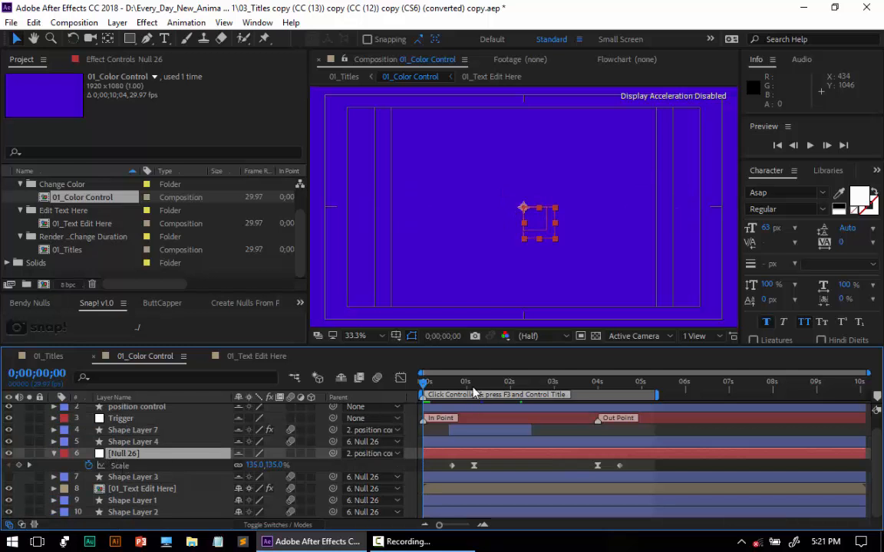
{"action": "left_click_drag", "start_coordinate": [424, 384], "coordinate": [616, 393]}
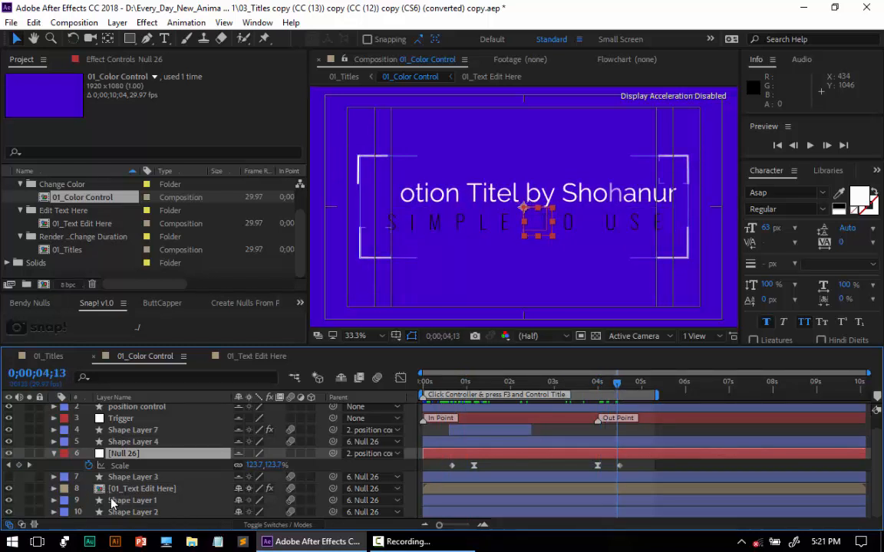
Reveal Shape Layer 1's keyframes at the composition's start and try a change to Shape 2's Position, undoing it
{"action": "left_click", "coordinate": [130, 502]}
{"action": "key", "text": "u"}
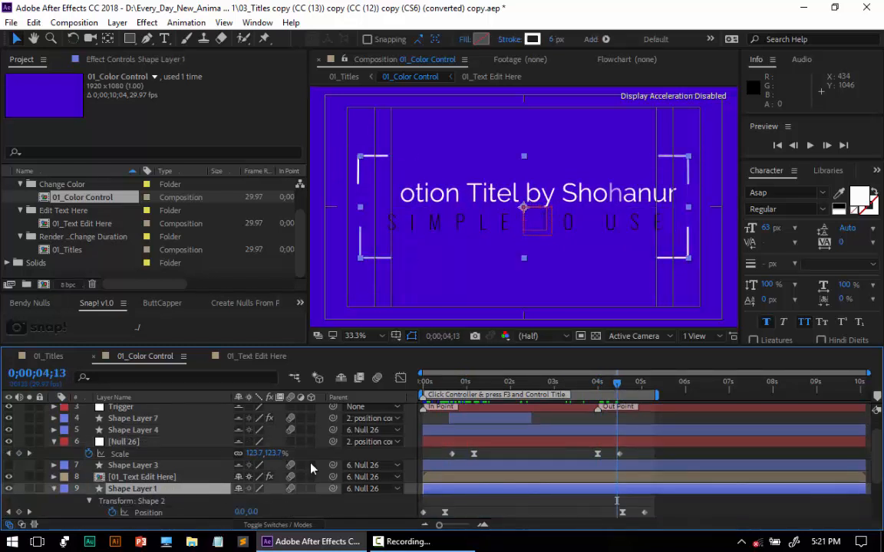
{"action": "scroll", "coordinate": [311, 465], "scroll_direction": "down", "scroll_amount": 3}
{"action": "key", "text": "Home"}
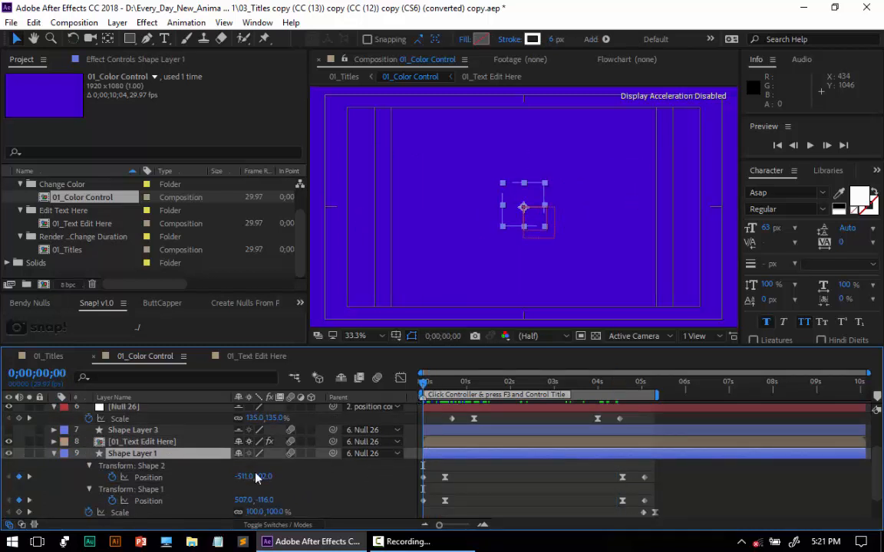
{"action": "mouse_move", "coordinate": [240, 476]}
{"action": "left_mouse_down"}
{"action": "mouse_move", "coordinate": [195, 480]}
{"action": "mouse_move", "coordinate": [252, 480]}
{"action": "mouse_move", "coordinate": [236, 479]}
{"action": "left_mouse_up"}
{"action": "key", "text": "ctrl+z"}
Scrub through Shape Layer 1's position animation from the first frame to about 5;01
{"action": "left_click_drag", "start_coordinate": [424, 387], "coordinate": [427, 387]}
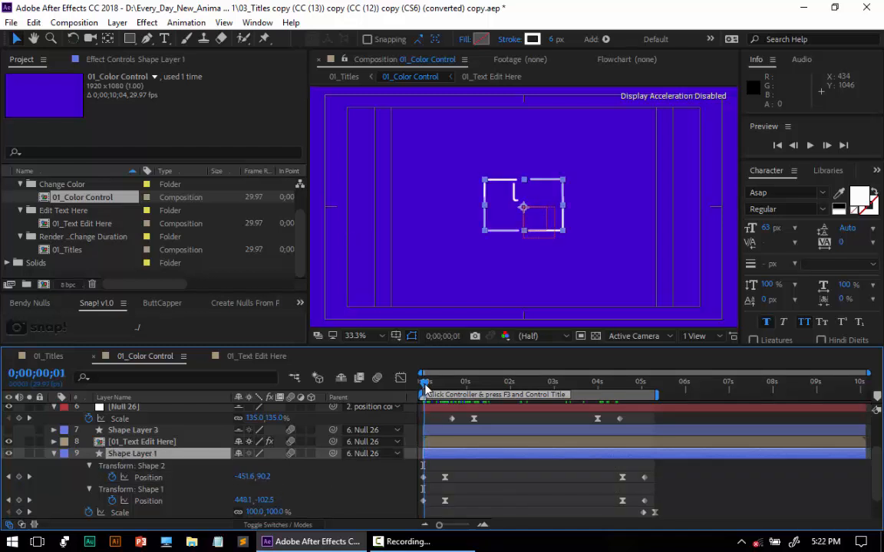
{"action": "left_click_drag", "start_coordinate": [426, 388], "coordinate": [627, 385]}
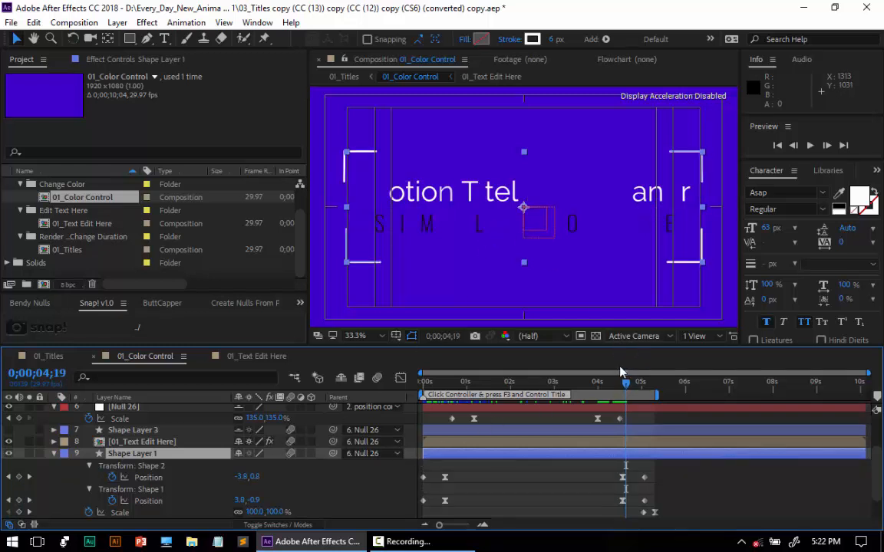
{"action": "mouse_move", "coordinate": [626, 384]}
{"action": "left_mouse_down"}
{"action": "mouse_move", "coordinate": [644, 393]}
{"action": "mouse_move", "coordinate": [643, 385]}
{"action": "left_mouse_up"}
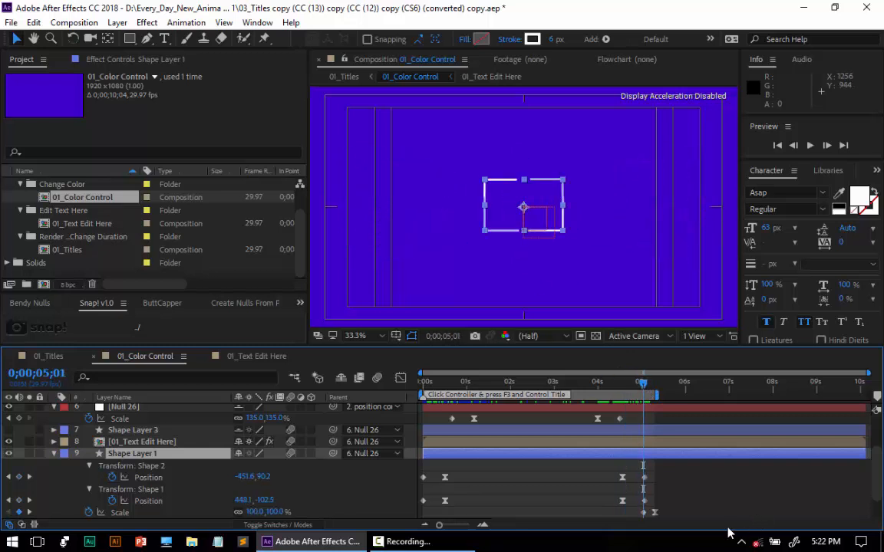
Inspect Shape Layer 1's closing Scale and Rotation keyframes by scrubbing to about 5;09
{"action": "left_click", "coordinate": [129, 514]}
{"action": "scroll", "coordinate": [130, 512], "scroll_direction": "down", "scroll_amount": 1}
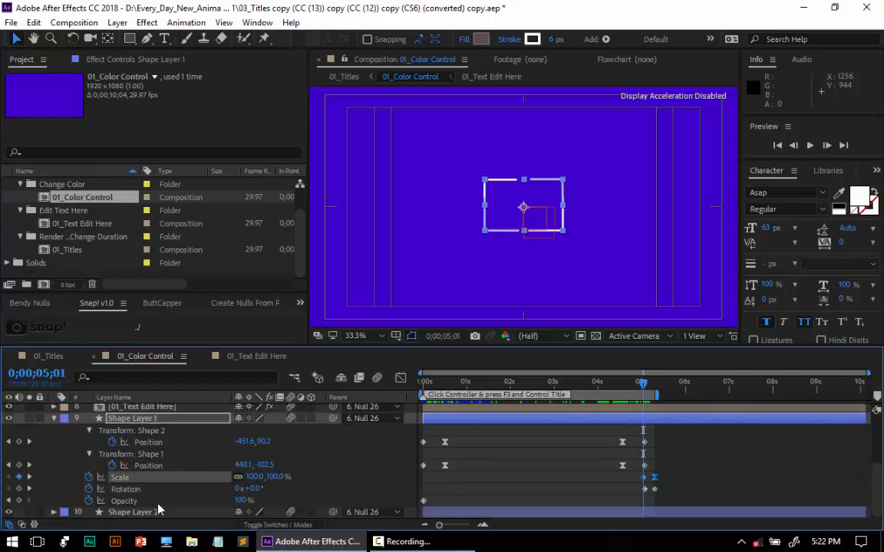
{"action": "left_click", "coordinate": [127, 490]}
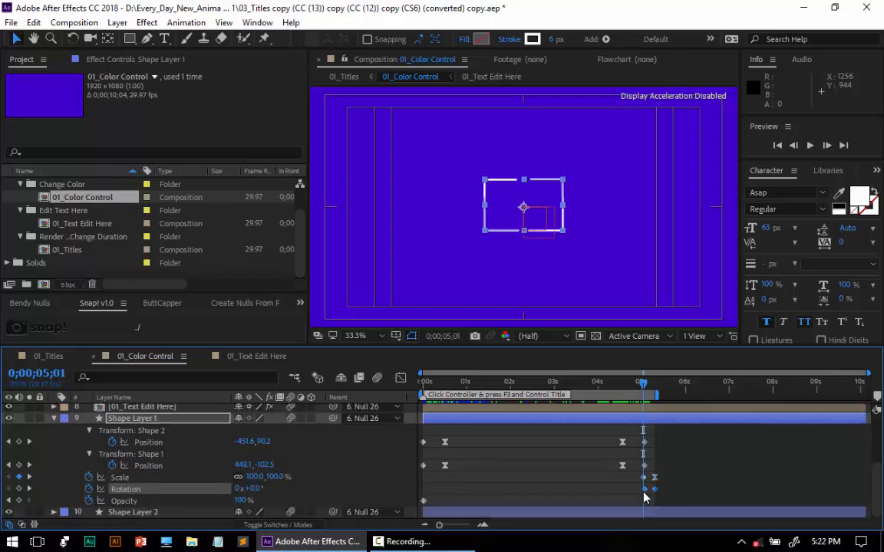
{"action": "left_click_drag", "start_coordinate": [643, 382], "coordinate": [657, 388]}
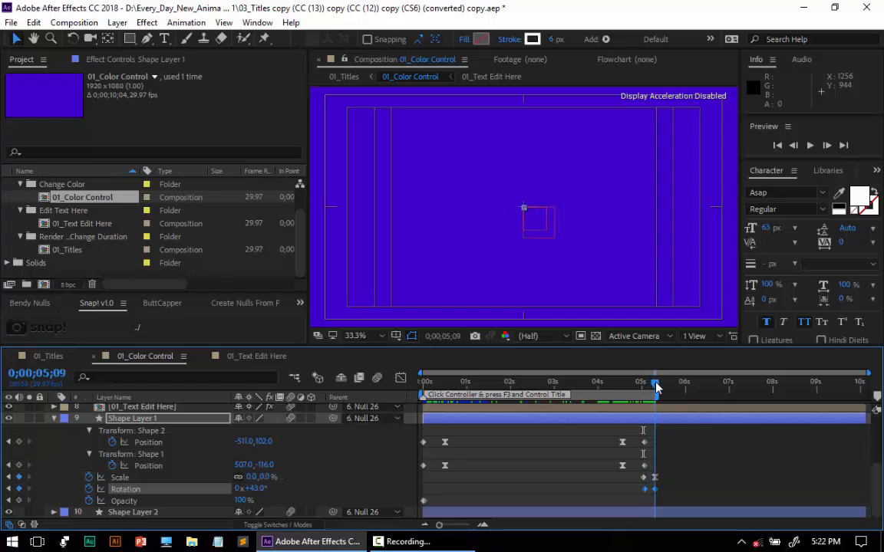
Open 01_Text Edit Here, reveal both text layers' Range Selector keyframes and scrub the intro to frame 21
{"action": "double_click", "coordinate": [140, 408]}
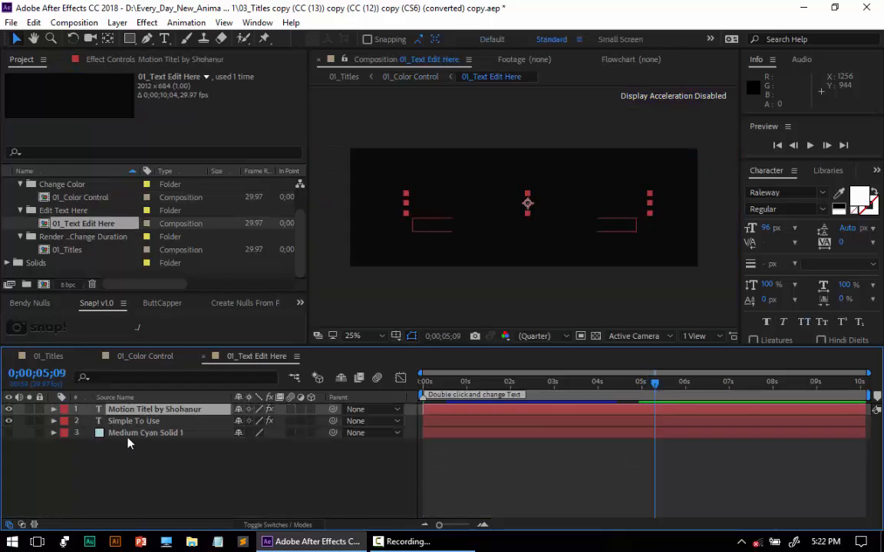
{"action": "left_click", "coordinate": [115, 465]}
{"action": "key", "text": "u"}
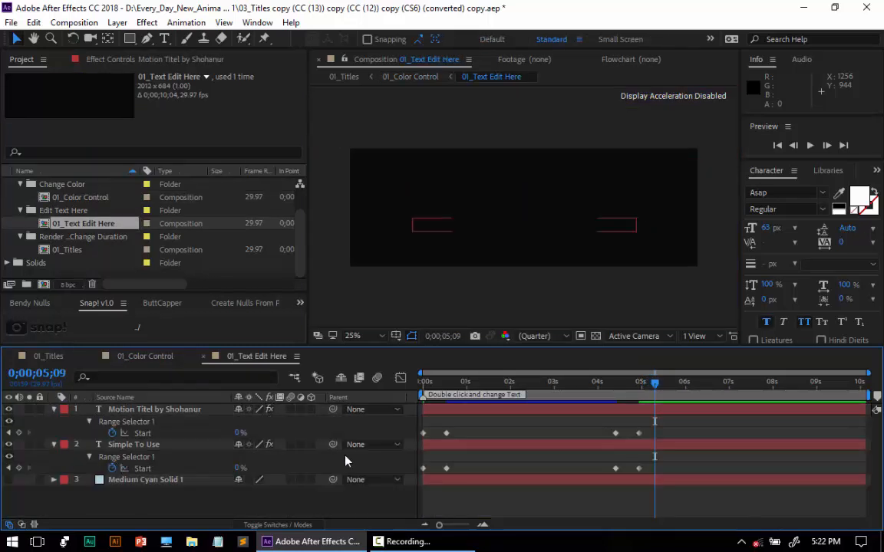
{"action": "left_click", "coordinate": [439, 383]}
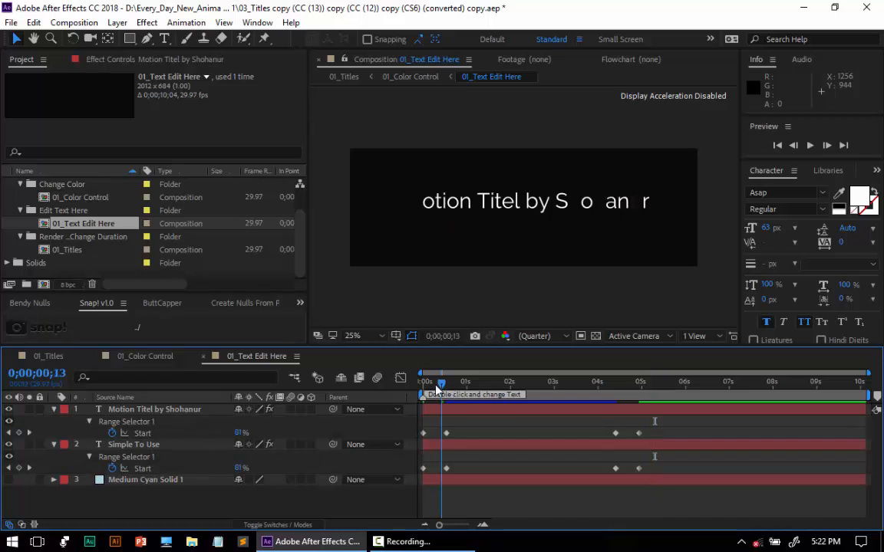
{"action": "mouse_move", "coordinate": [436, 384]}
{"action": "left_mouse_down"}
{"action": "mouse_move", "coordinate": [421, 388]}
{"action": "mouse_move", "coordinate": [453, 387]}
{"action": "left_mouse_up"}
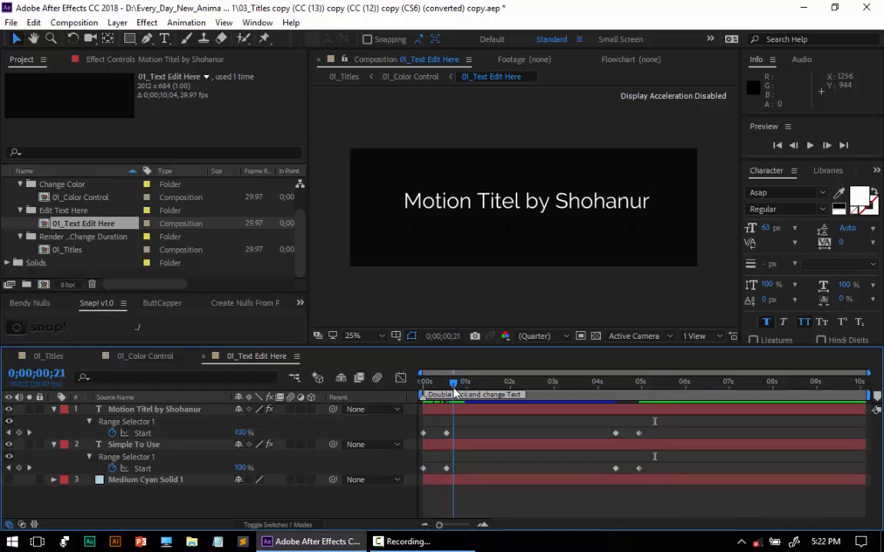
Show the Medium Cyan Solid 1 background and expand the title text layer's Animator 1 properties with Range Selector 1 collapsed
{"action": "left_click", "coordinate": [9, 479]}
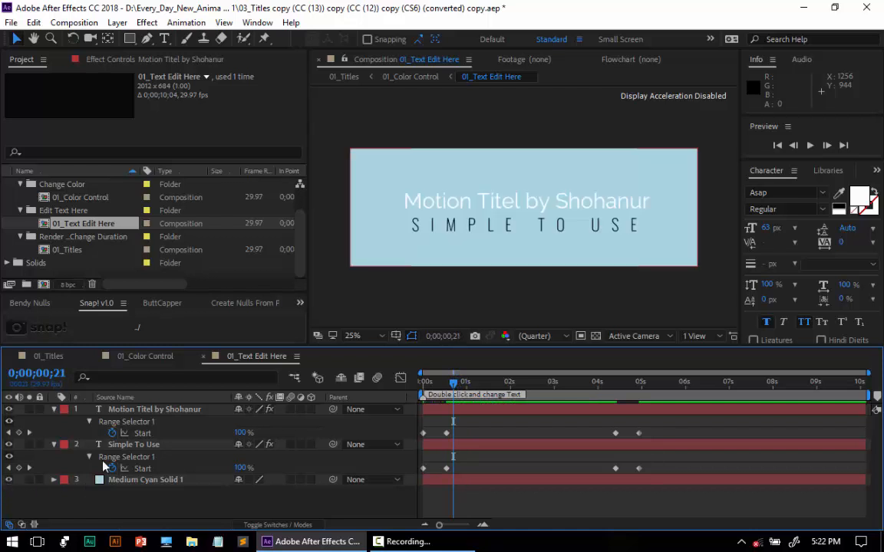
{"action": "left_click", "coordinate": [53, 409]}
{"action": "left_click", "coordinate": [54, 409]}
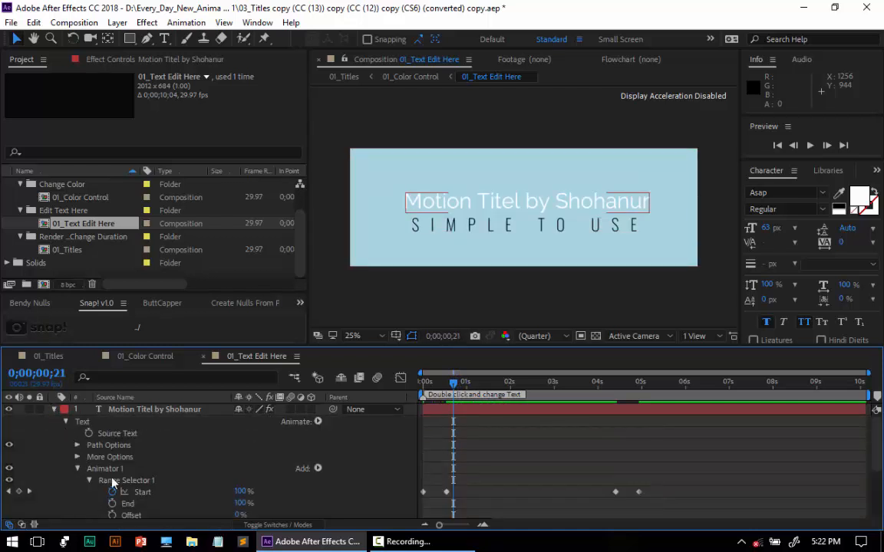
{"action": "left_click", "coordinate": [89, 480]}
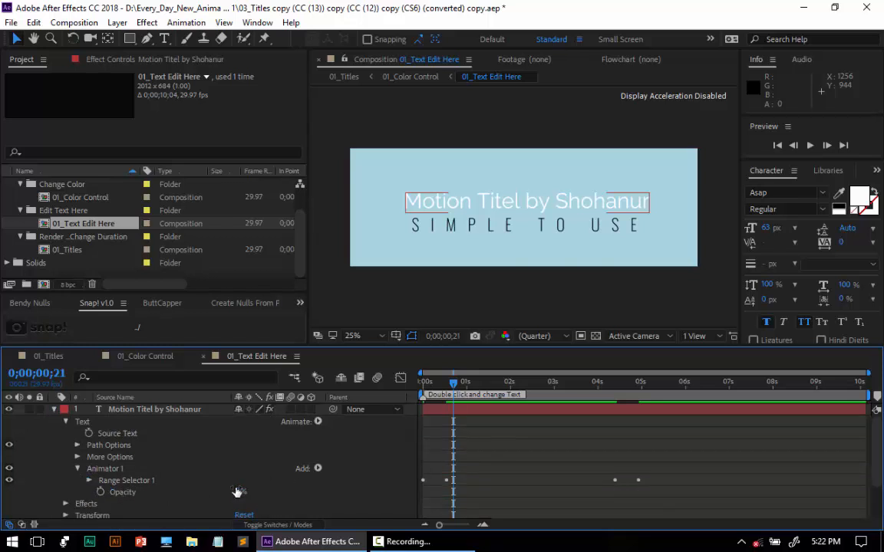
Scrub the title reveal to frame 13 and expand Range Selector 1's Advanced settings down to Randomize Order
{"action": "mouse_move", "coordinate": [432, 385]}
{"action": "left_mouse_down"}
{"action": "mouse_move", "coordinate": [423, 394]}
{"action": "mouse_move", "coordinate": [442, 394]}
{"action": "left_mouse_up"}
{"action": "left_click", "coordinate": [88, 481]}
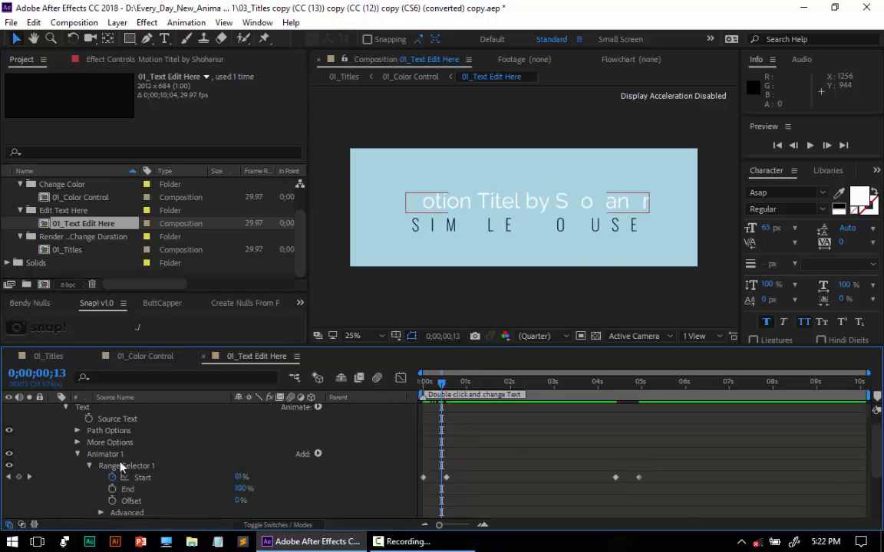
{"action": "scroll", "coordinate": [192, 468], "scroll_direction": "down", "scroll_amount": 1}
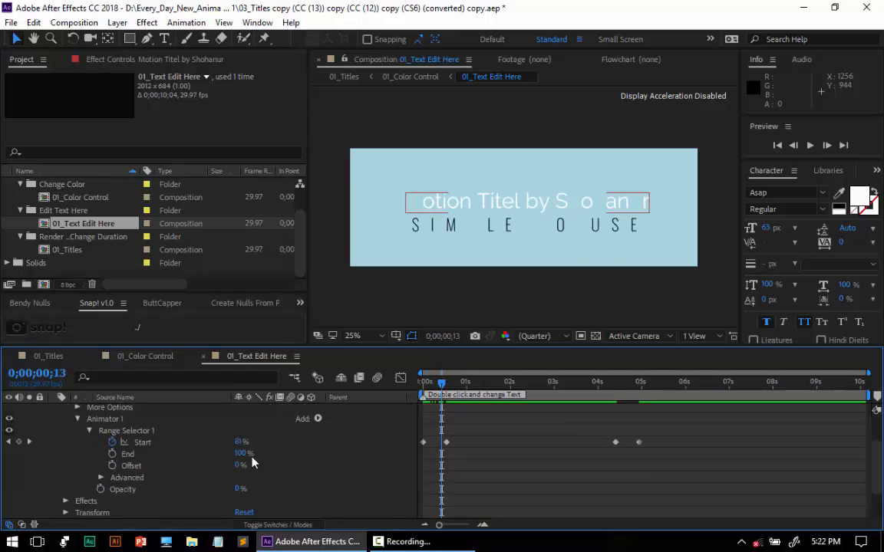
{"action": "left_click", "coordinate": [100, 477]}
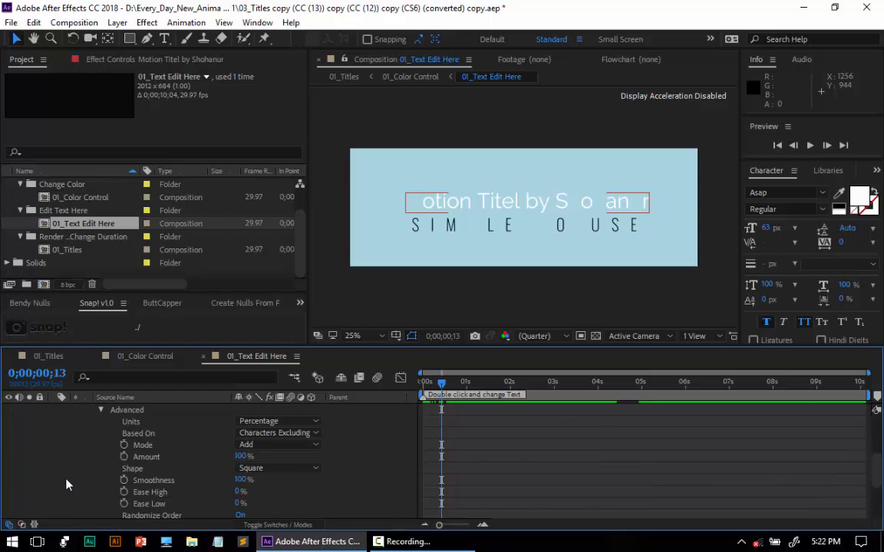
{"action": "scroll", "coordinate": [66, 484], "scroll_direction": "down", "scroll_amount": 1}
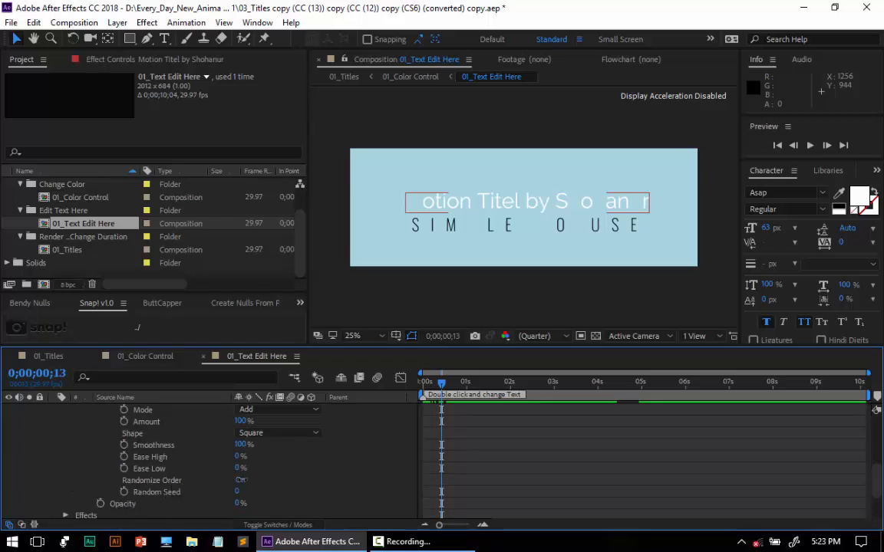
Turn off Randomize Order for the title text's range selector and preview the animation from the start
{"action": "left_click", "coordinate": [241, 481]}
{"action": "left_click_drag", "start_coordinate": [426, 383], "coordinate": [394, 405]}
{"action": "key", "text": "space"}
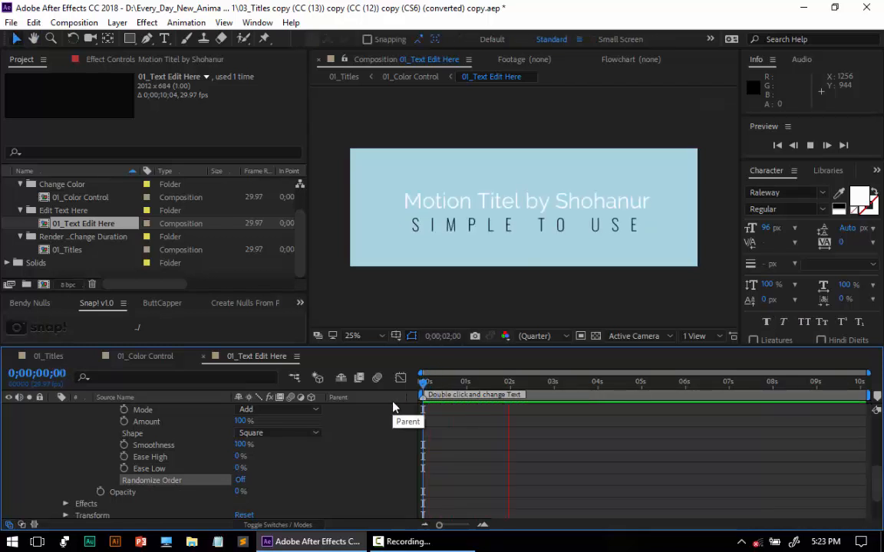
{"action": "key", "text": "space"}
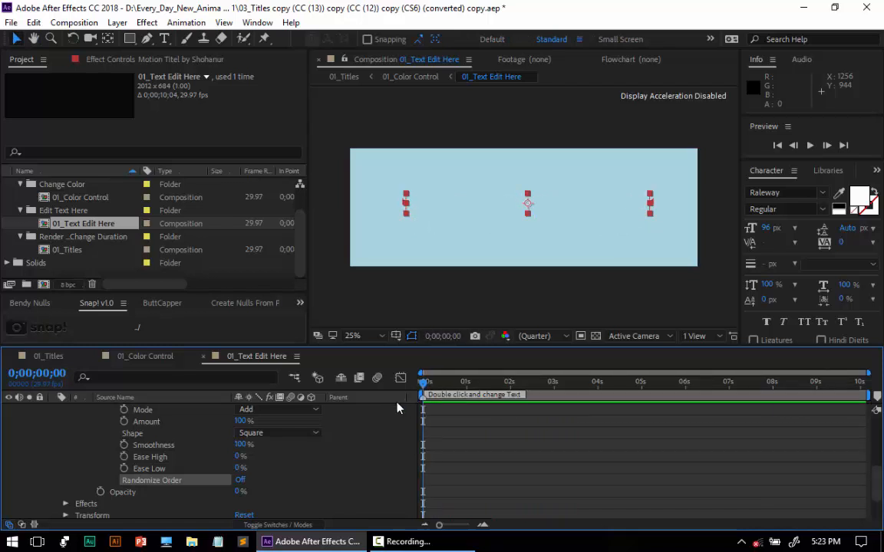
Turn Randomize Order on for the title text's range selector and preview the reveal to about 1 second
{"action": "left_click", "coordinate": [240, 480]}
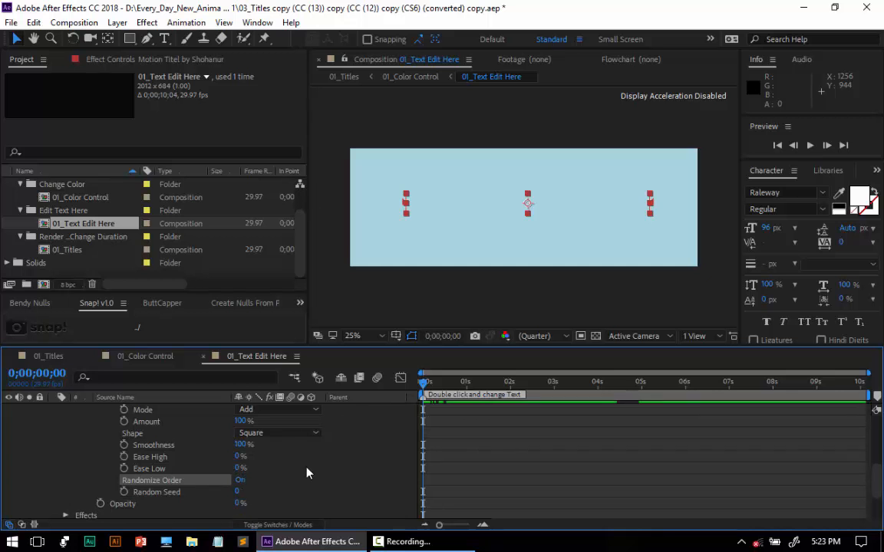
{"action": "key", "text": "space"}
{"action": "key", "text": "space"}
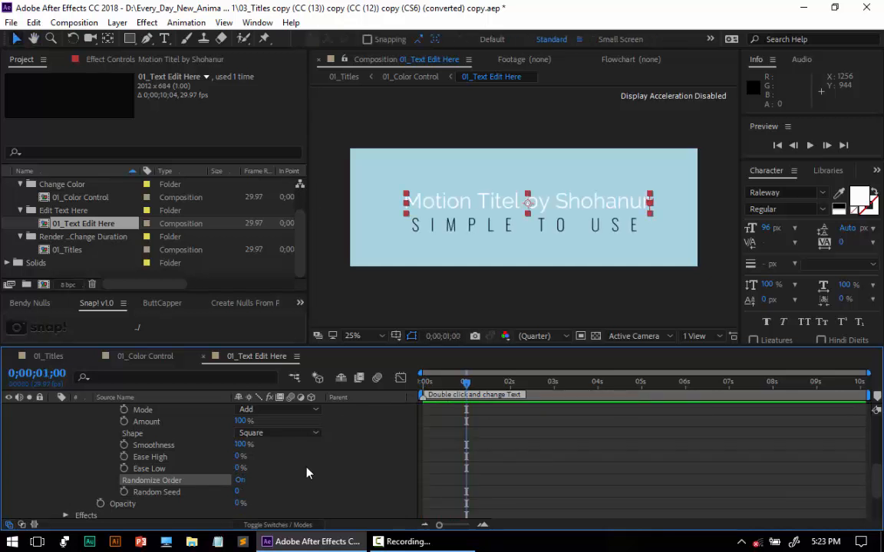